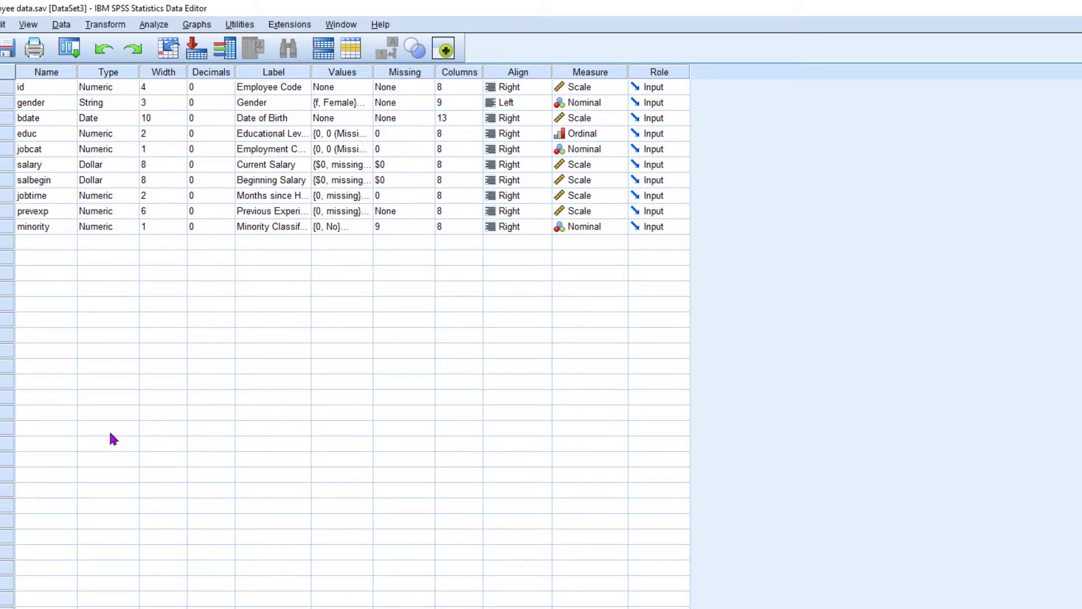
Examine the value labels defined for the gender variable in the variable definitions.
{"action": "key", "text": "ctrl+t"}
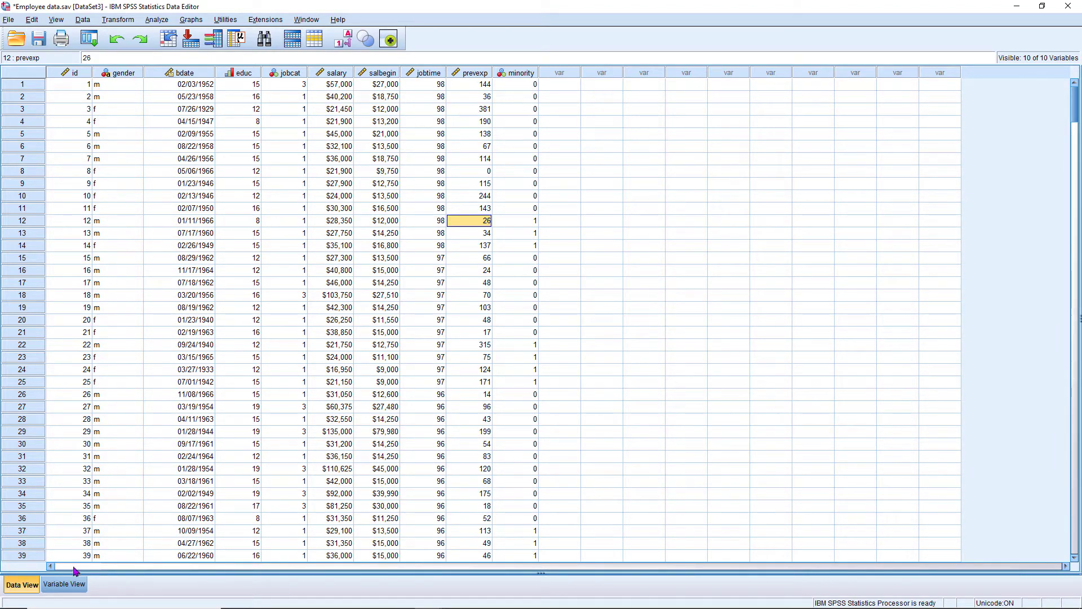
{"action": "left_click", "coordinate": [68, 583]}
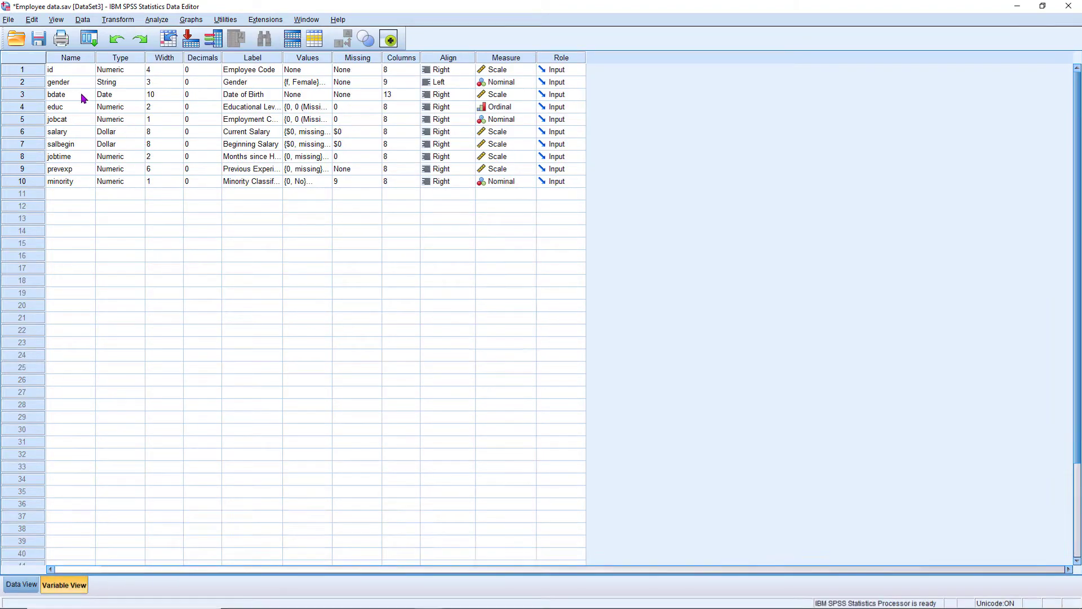
{"action": "left_click", "coordinate": [322, 84]}
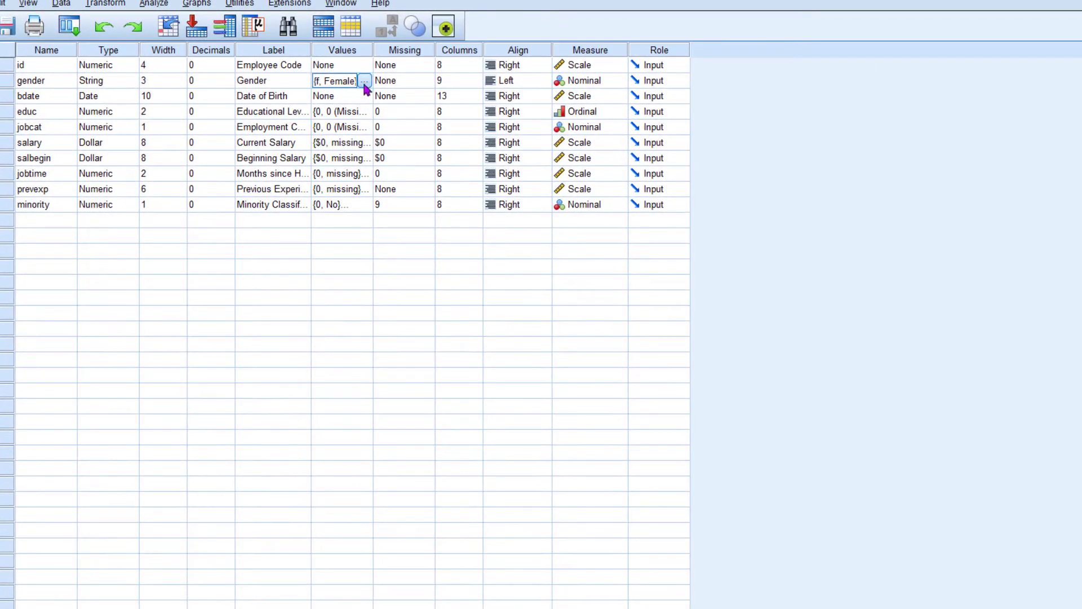
{"action": "left_click", "coordinate": [364, 82]}
{"action": "left_click", "coordinate": [582, 350]}
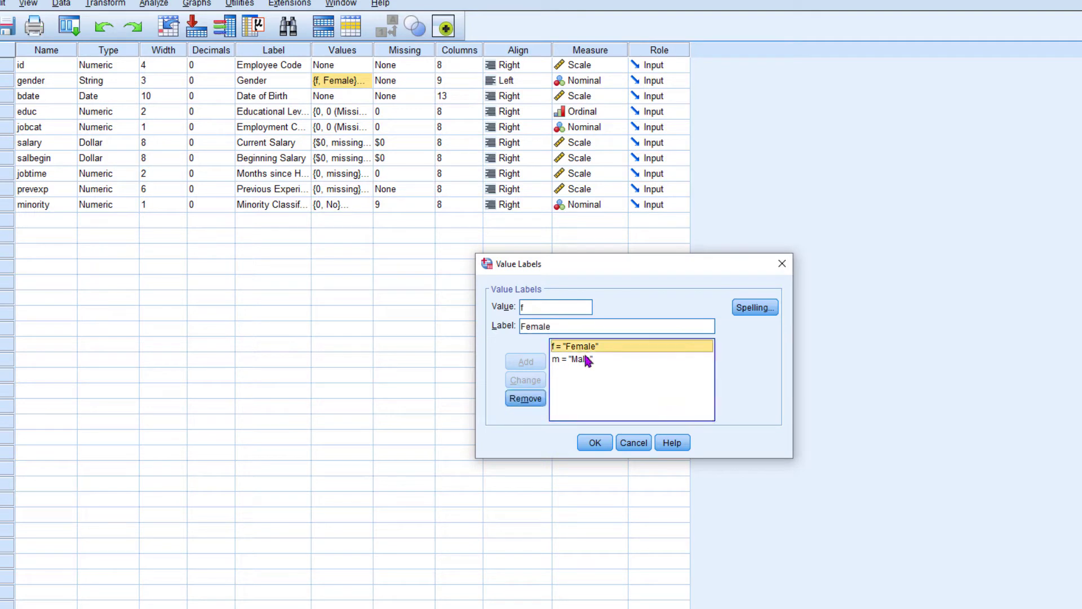
{"action": "left_click", "coordinate": [582, 359]}
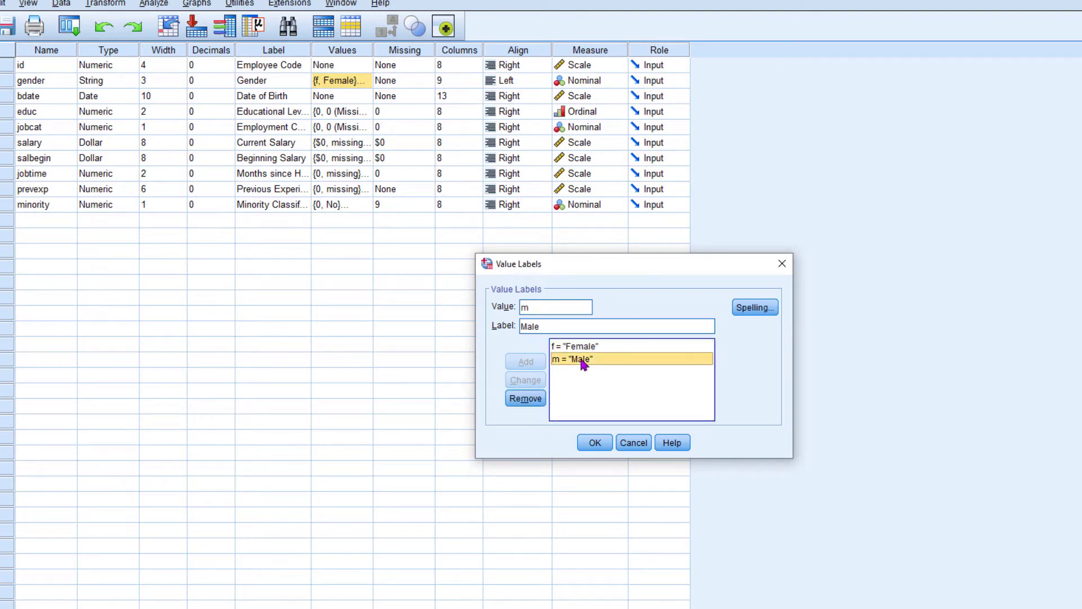
{"action": "left_click", "coordinate": [595, 442]}
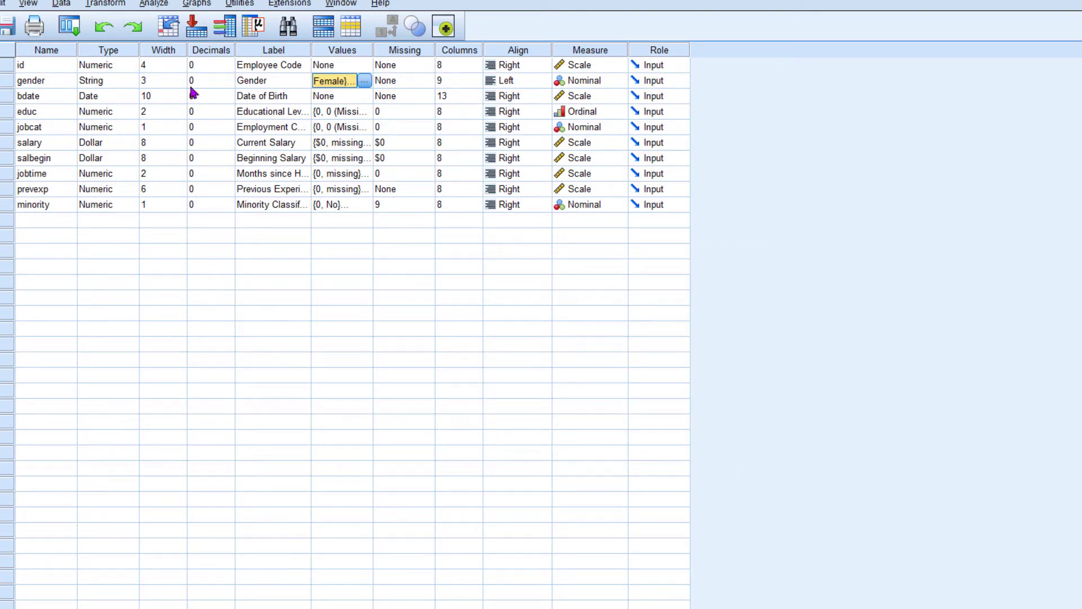
{"action": "left_click", "coordinate": [113, 85]}
{"action": "left_click", "coordinate": [53, 82]}
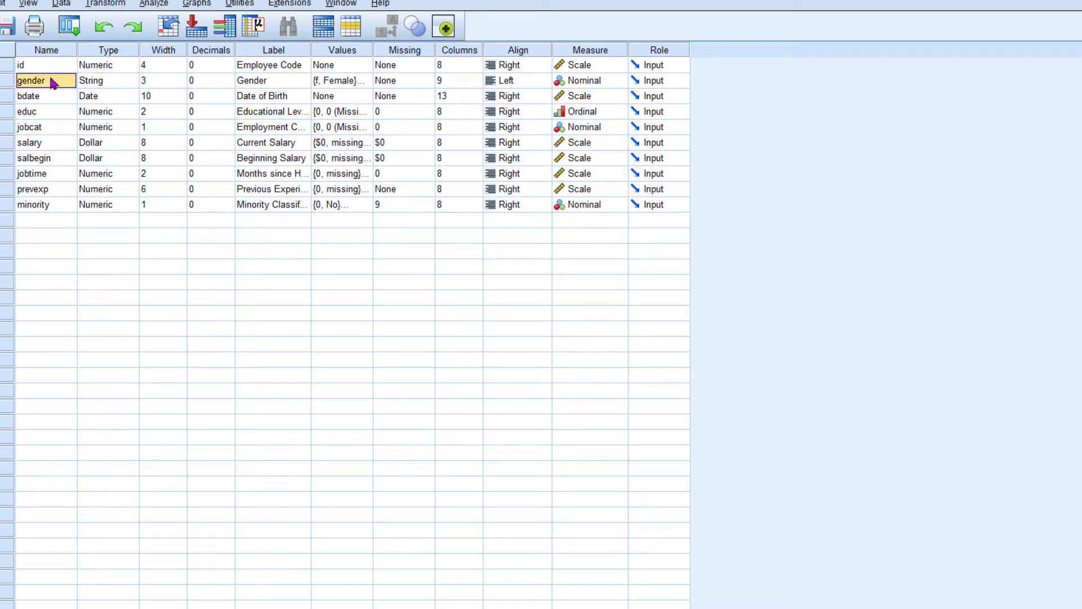
Split the file to compare groups based on Gender, sorting the file by the grouping variable.
{"action": "left_click", "coordinate": [22, 584]}
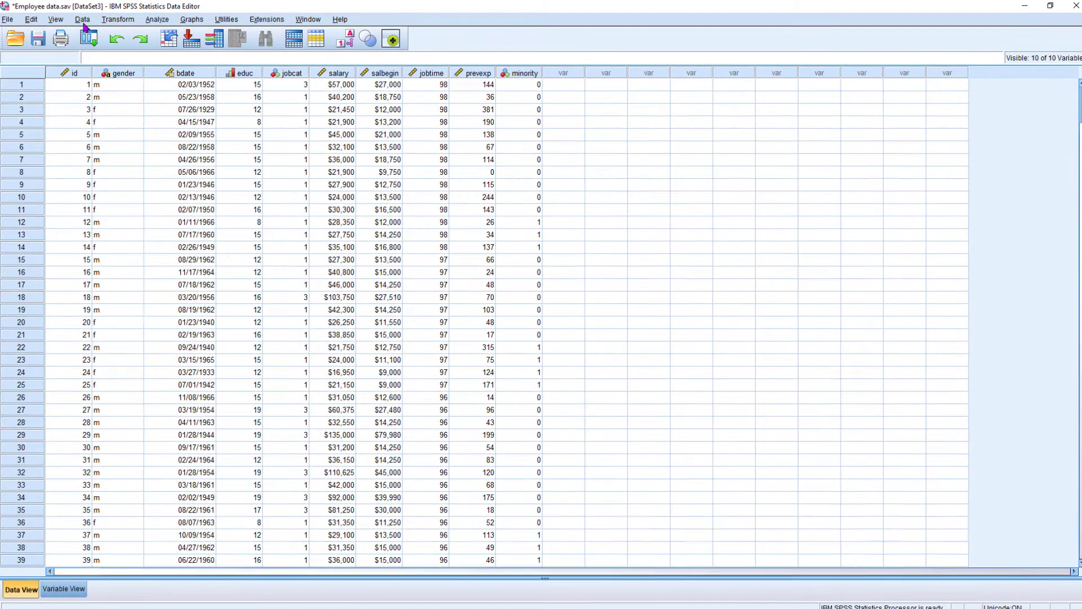
{"action": "left_click", "coordinate": [82, 20]}
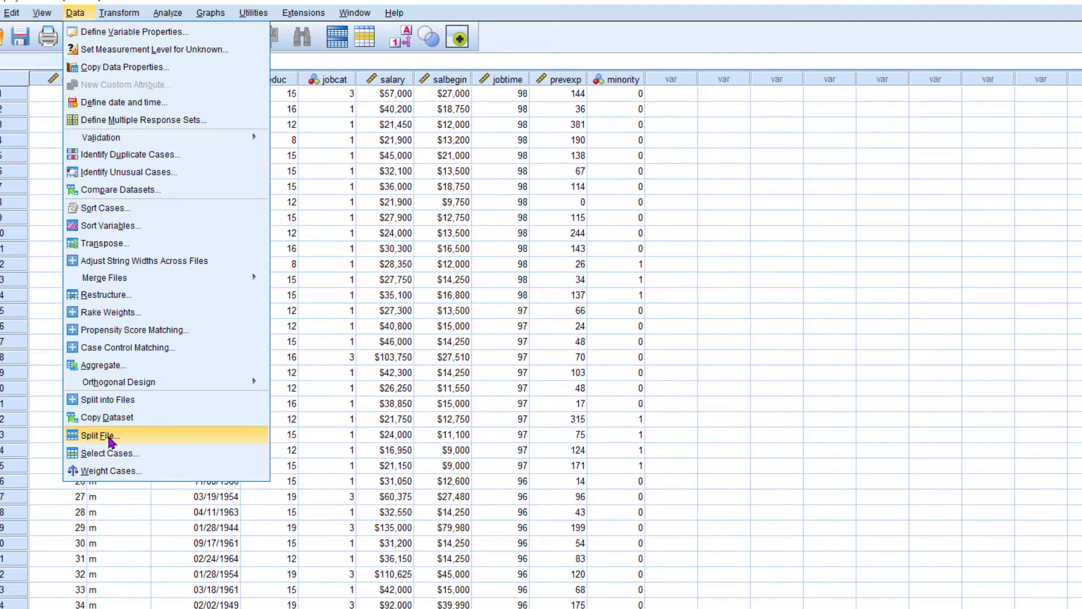
{"action": "left_click", "coordinate": [110, 439]}
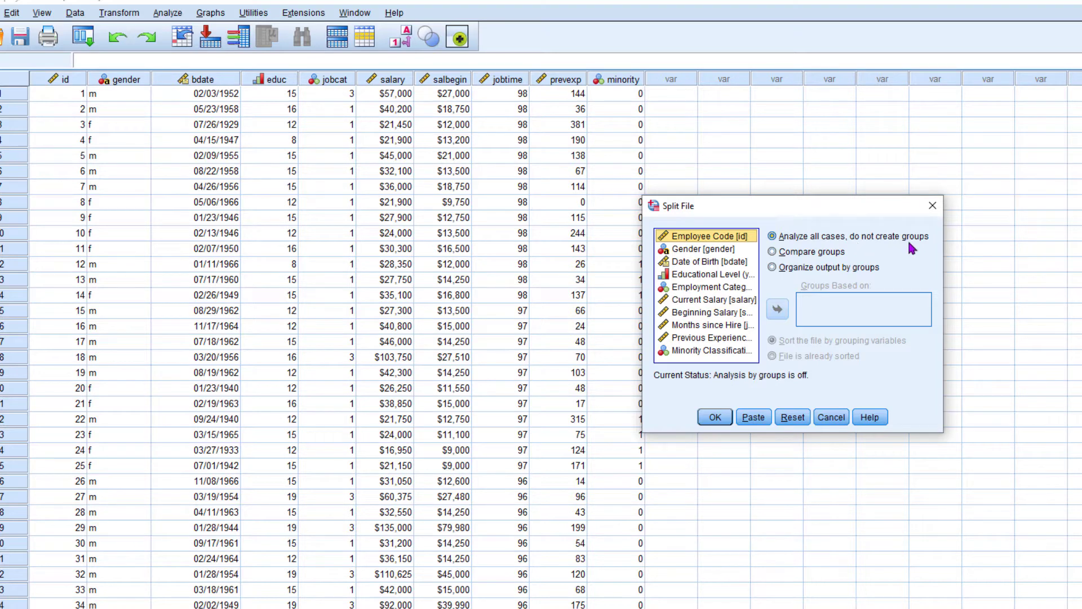
{"action": "left_click", "coordinate": [815, 255]}
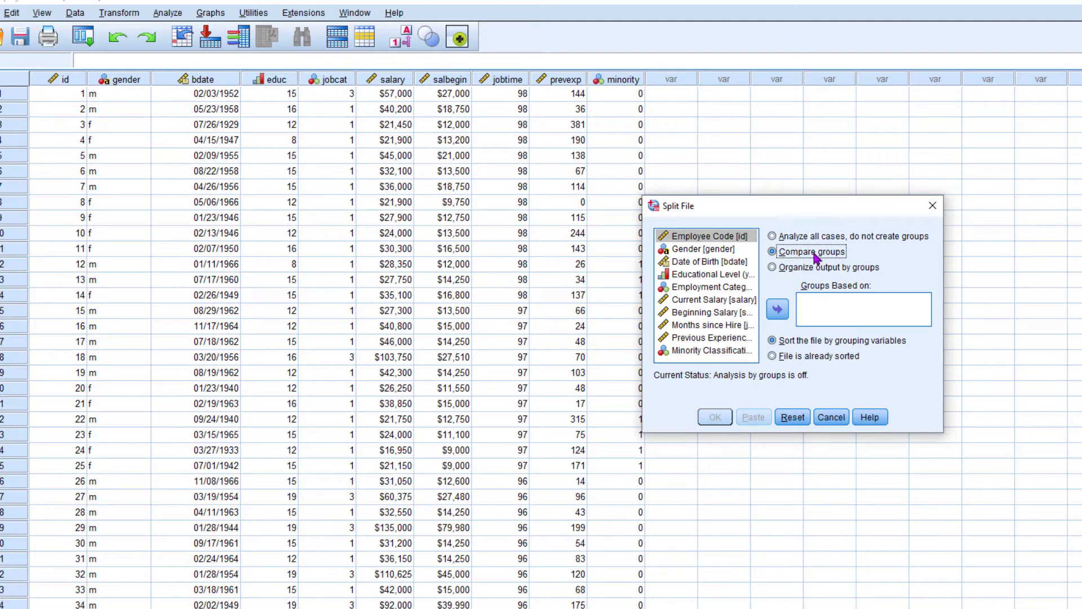
{"action": "left_click", "coordinate": [713, 251]}
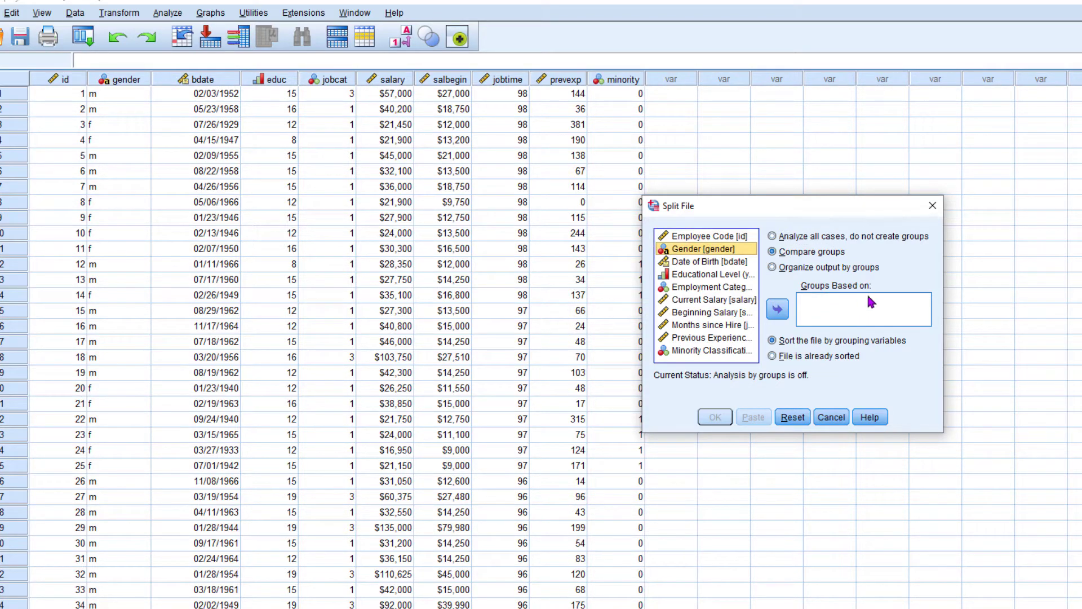
{"action": "left_click", "coordinate": [779, 310]}
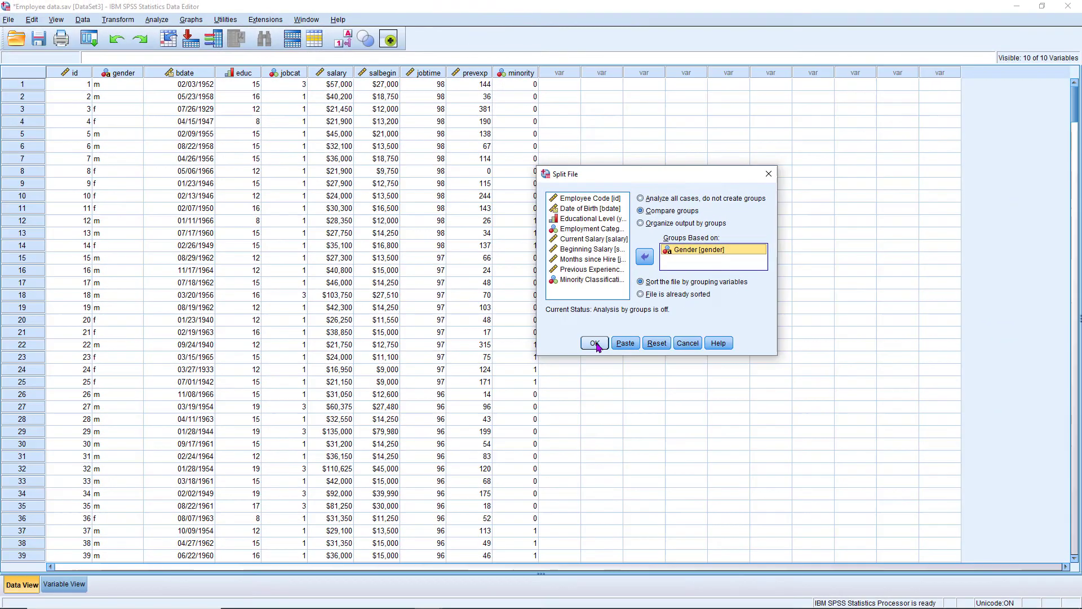
{"action": "left_click", "coordinate": [648, 377]}
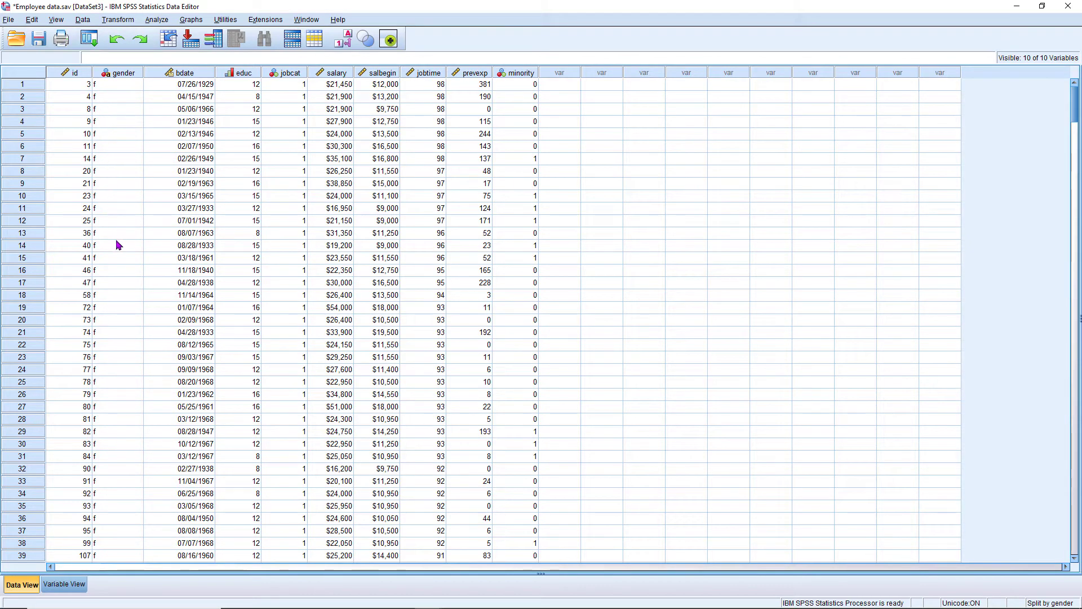
Check the sorted cases, then set up a Descriptives analysis with Current Salary as its only variable.
{"action": "scroll", "coordinate": [118, 245], "scroll_direction": "down", "scroll_amount": 18}
{"action": "scroll", "coordinate": [119, 245], "scroll_direction": "down", "scroll_amount": 20}
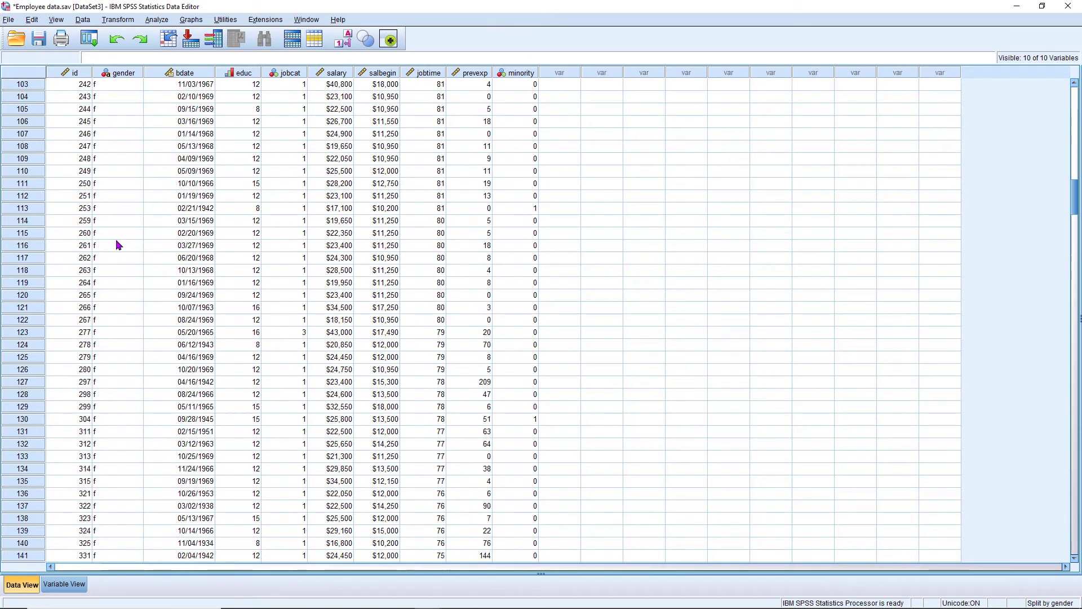
{"action": "scroll", "coordinate": [118, 245], "scroll_direction": "down", "scroll_amount": 20}
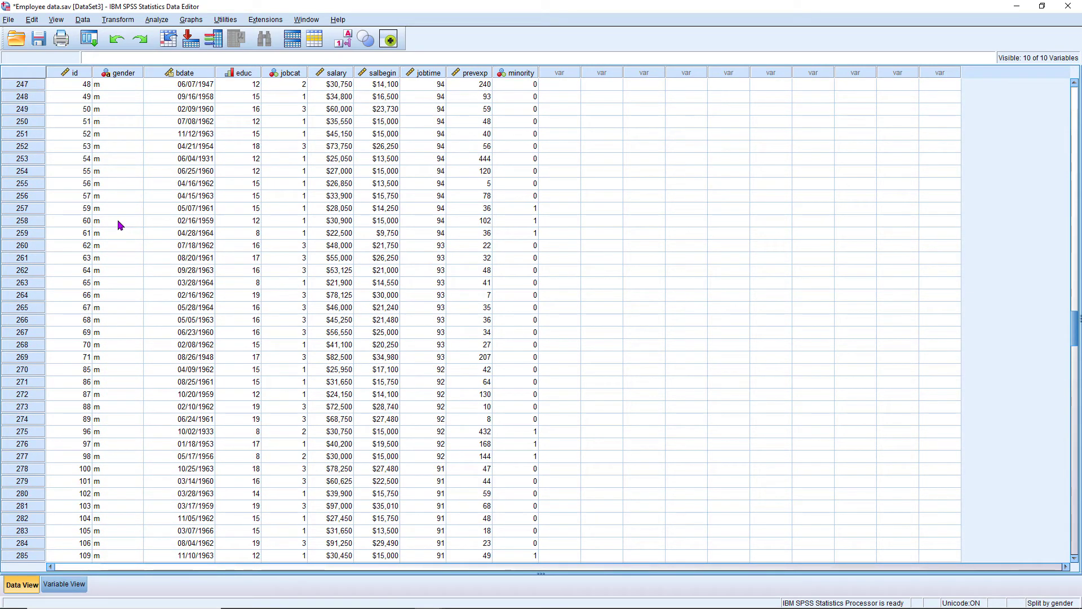
{"action": "key", "text": "ctrl+Home"}
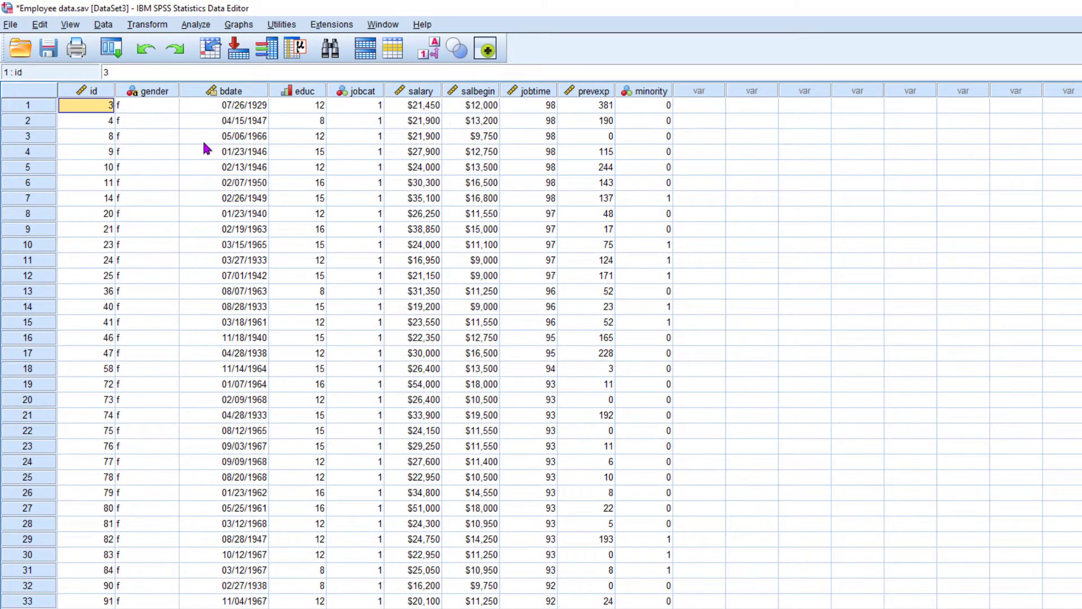
{"action": "left_click", "coordinate": [193, 25]}
{"action": "mouse_move", "coordinate": [203, 62]}
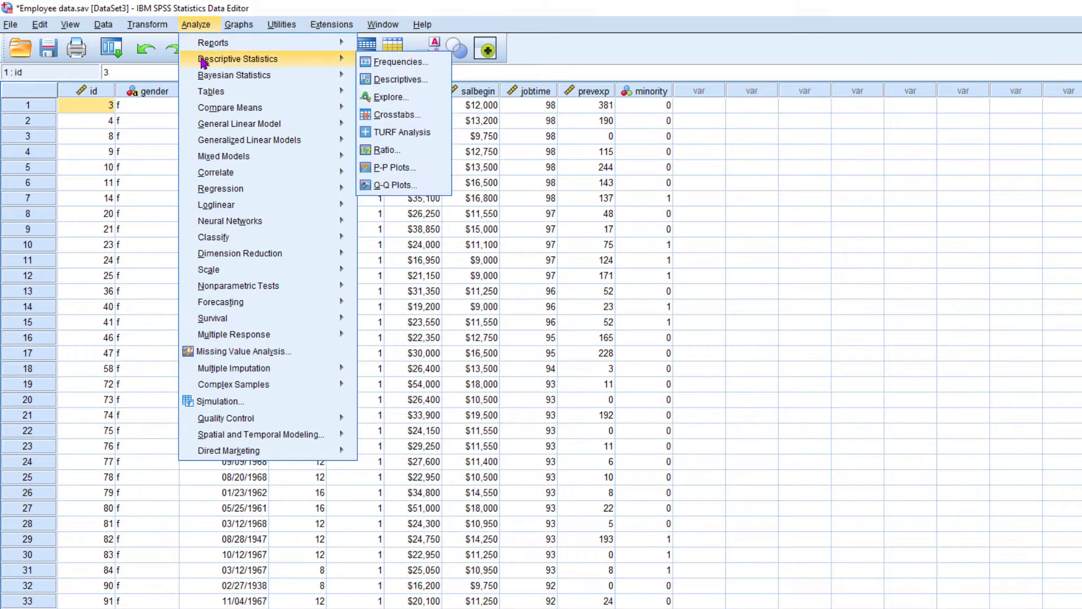
{"action": "left_click", "coordinate": [397, 81]}
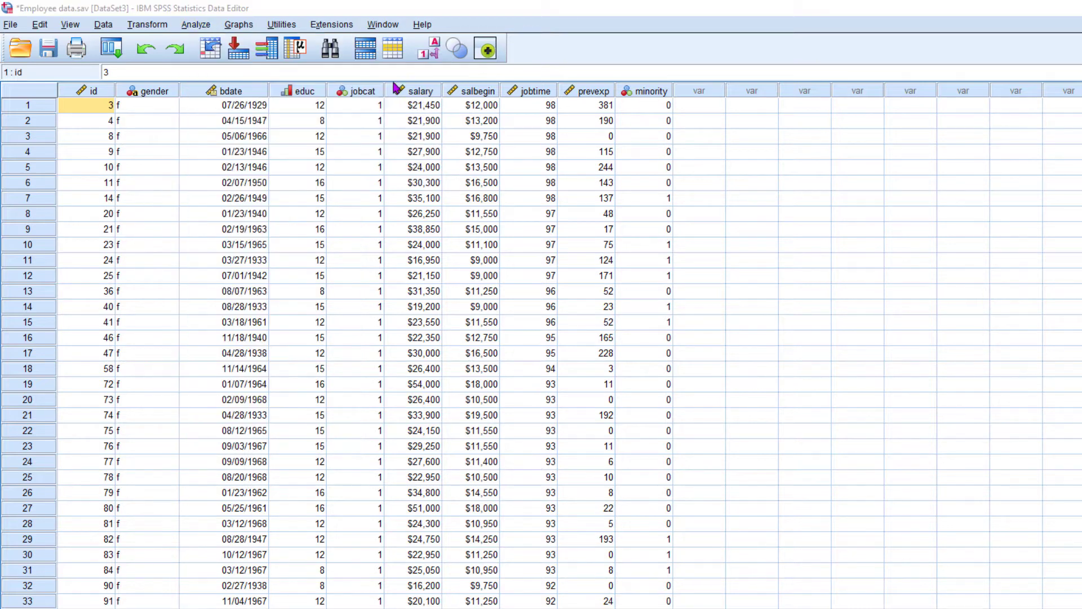
{"action": "scroll", "coordinate": [621, 346], "scroll_direction": "down", "scroll_amount": 1}
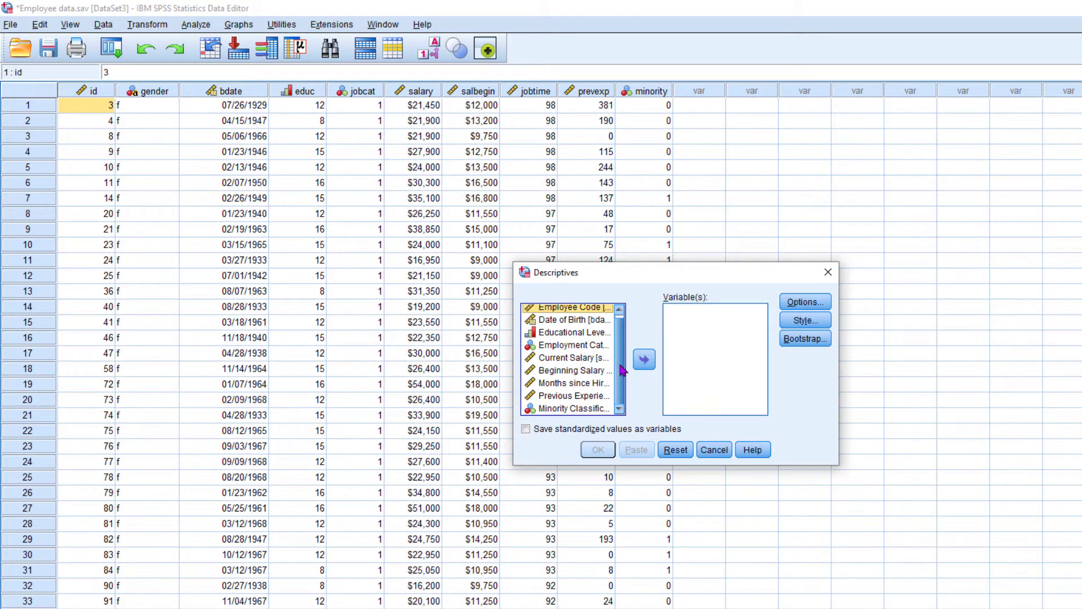
{"action": "left_click", "coordinate": [566, 361]}
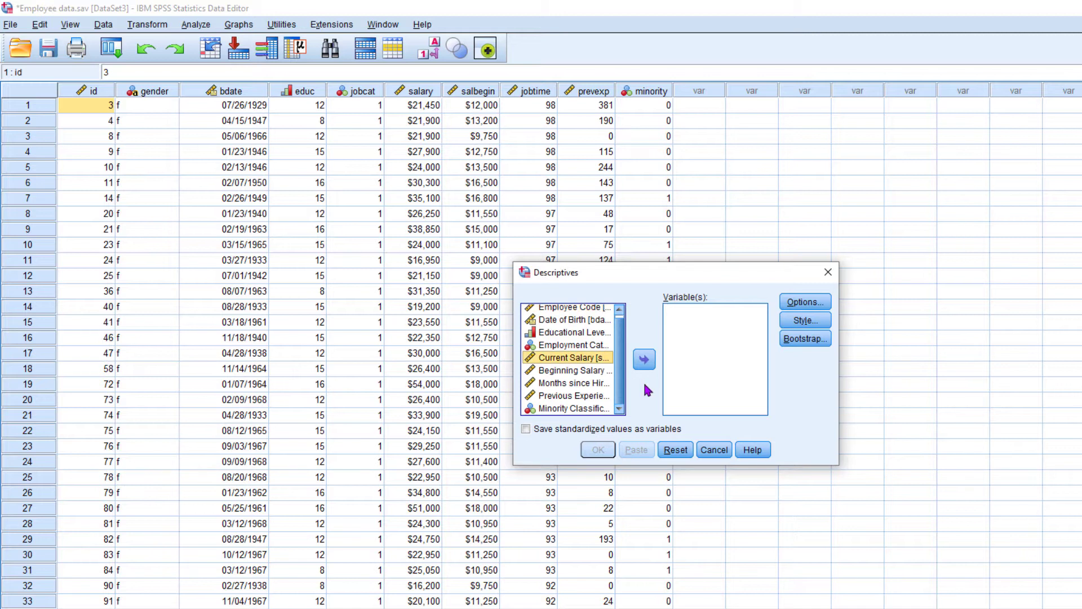
{"action": "left_click_drag", "start_coordinate": [620, 360], "coordinate": [620, 334]}
{"action": "left_click", "coordinate": [645, 360]}
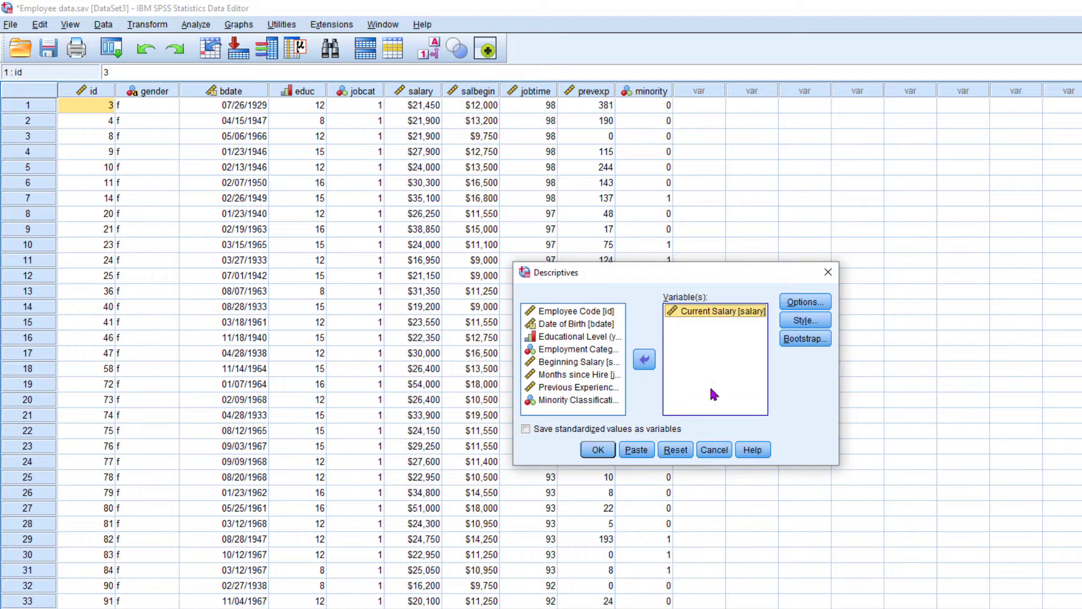
Include the sum in the descriptive statistics, run the analysis and inspect the resulting table by gender.
{"action": "left_click", "coordinate": [803, 303]}
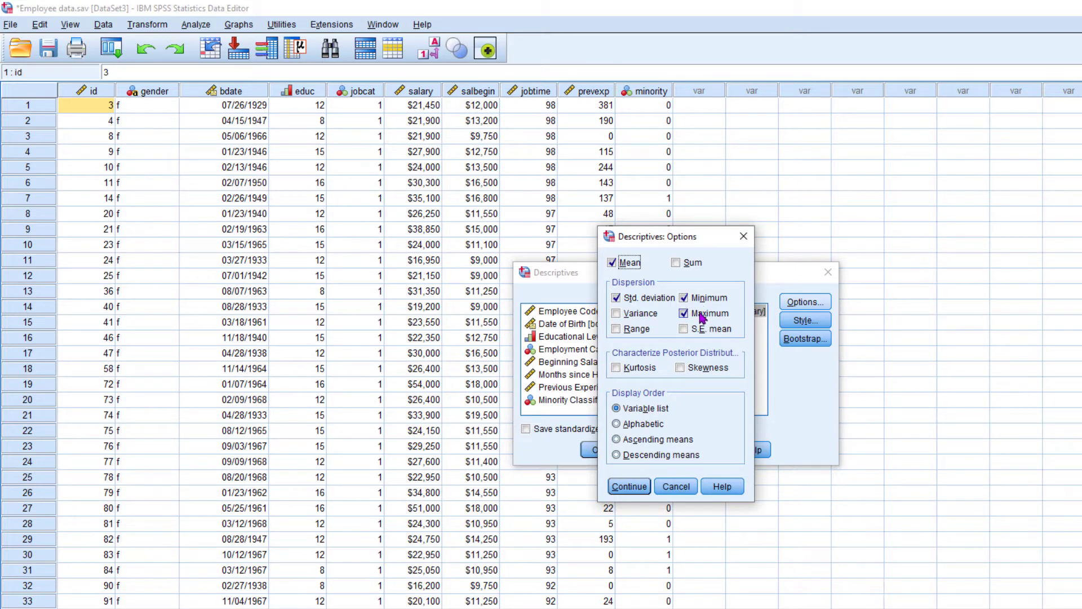
{"action": "left_click", "coordinate": [676, 264]}
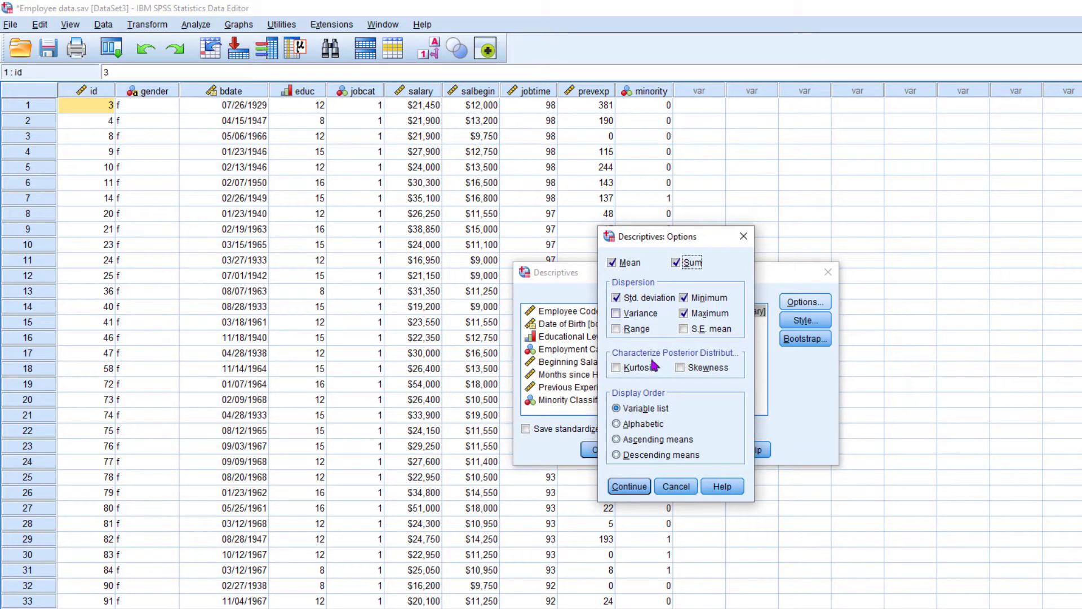
{"action": "left_click", "coordinate": [631, 488]}
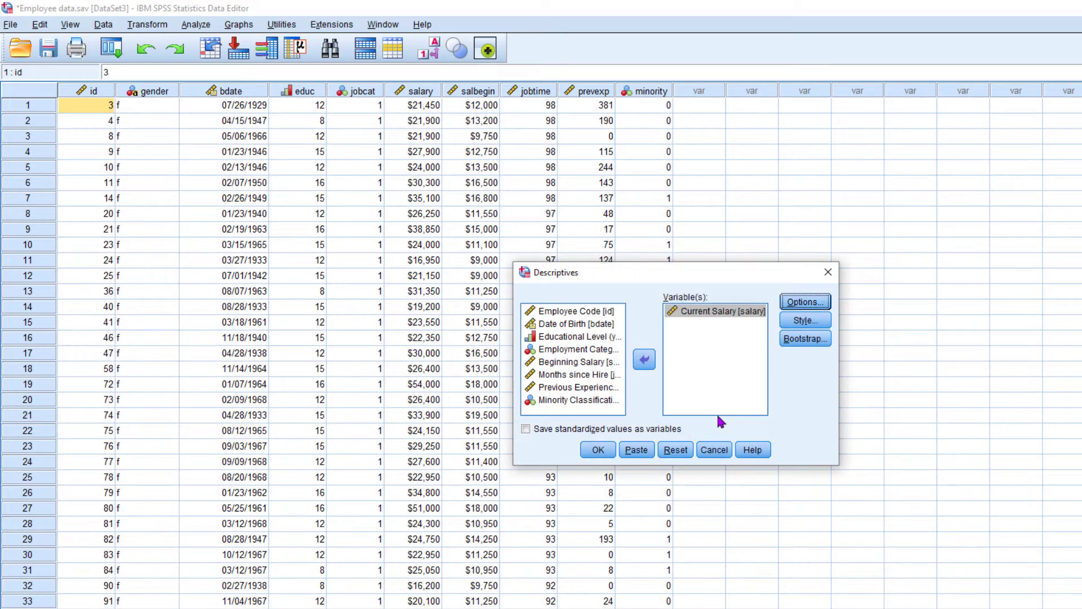
{"action": "left_click", "coordinate": [598, 450]}
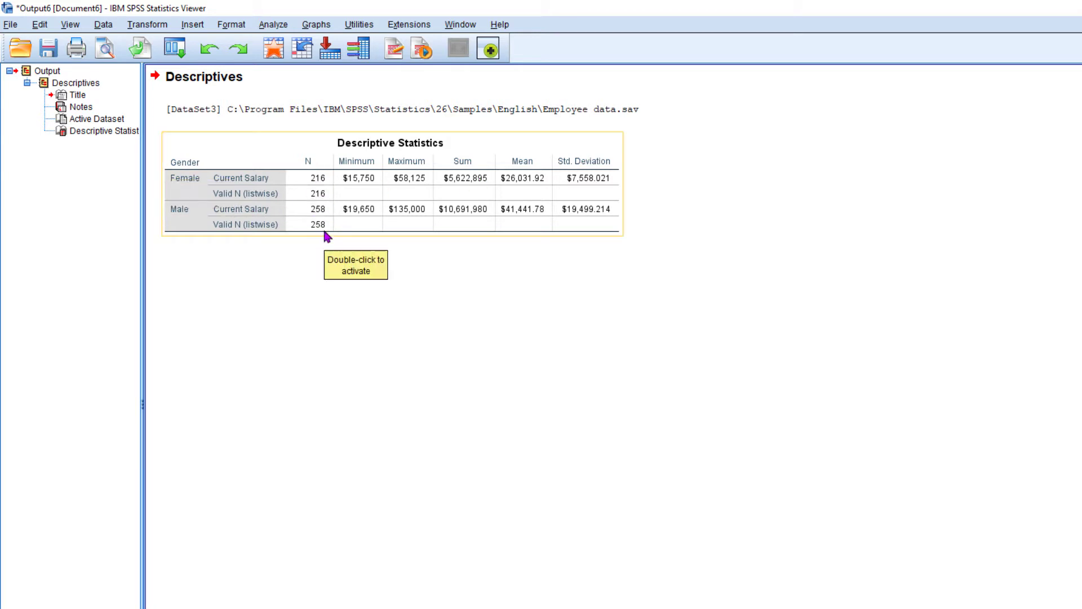
{"action": "double_click", "coordinate": [319, 224]}
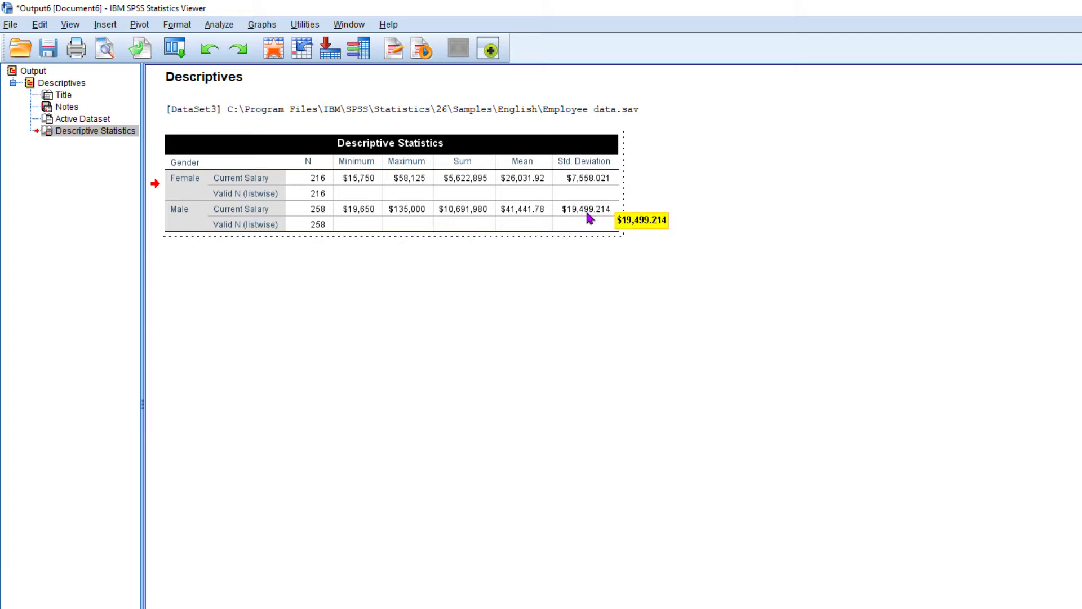
{"action": "left_click", "coordinate": [573, 337]}
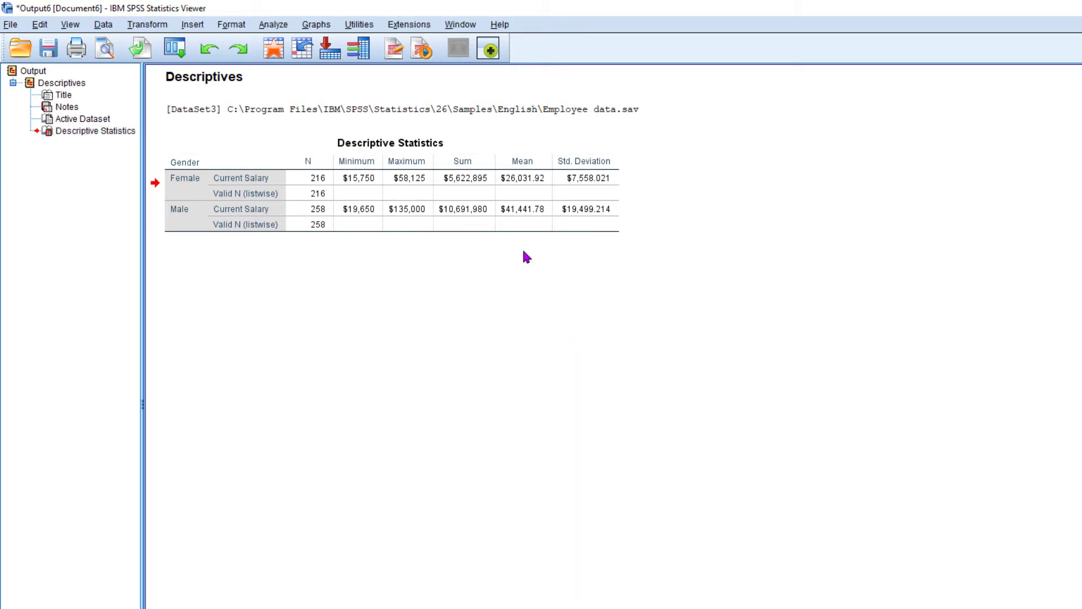
Turn off the gender split in the employee dataset by setting Split File to analyze all cases without creating groups.
{"action": "key", "text": "alt+Tab"}
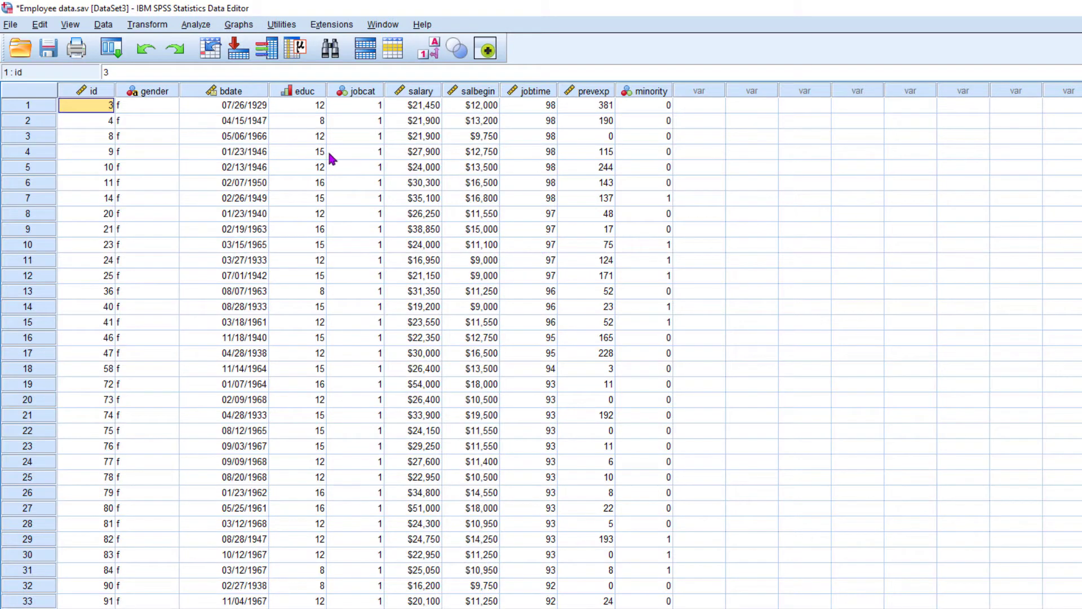
{"action": "left_click", "coordinate": [104, 25]}
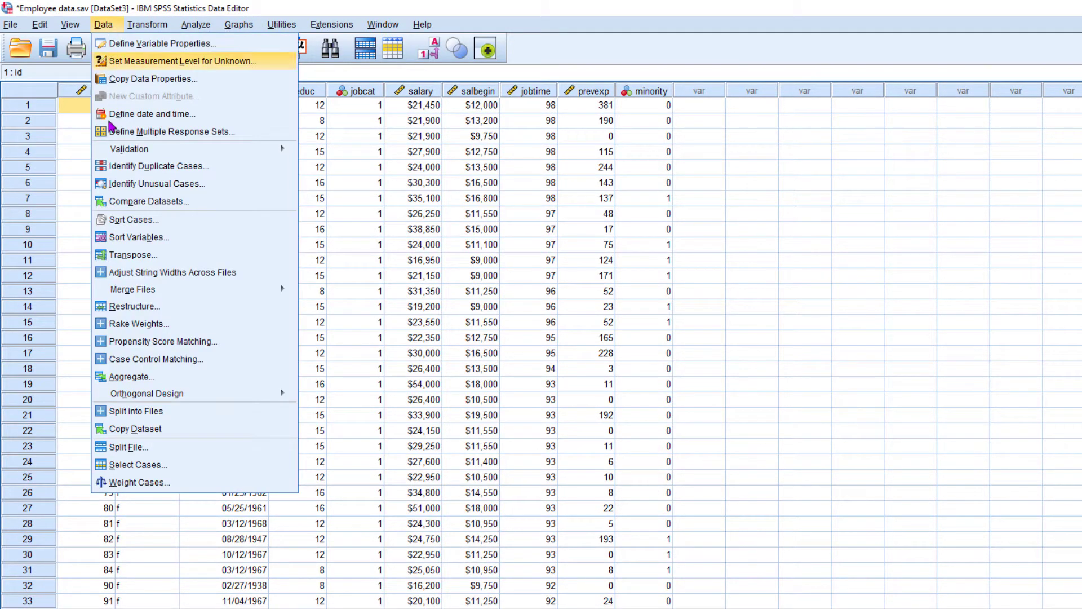
{"action": "left_click", "coordinate": [126, 447]}
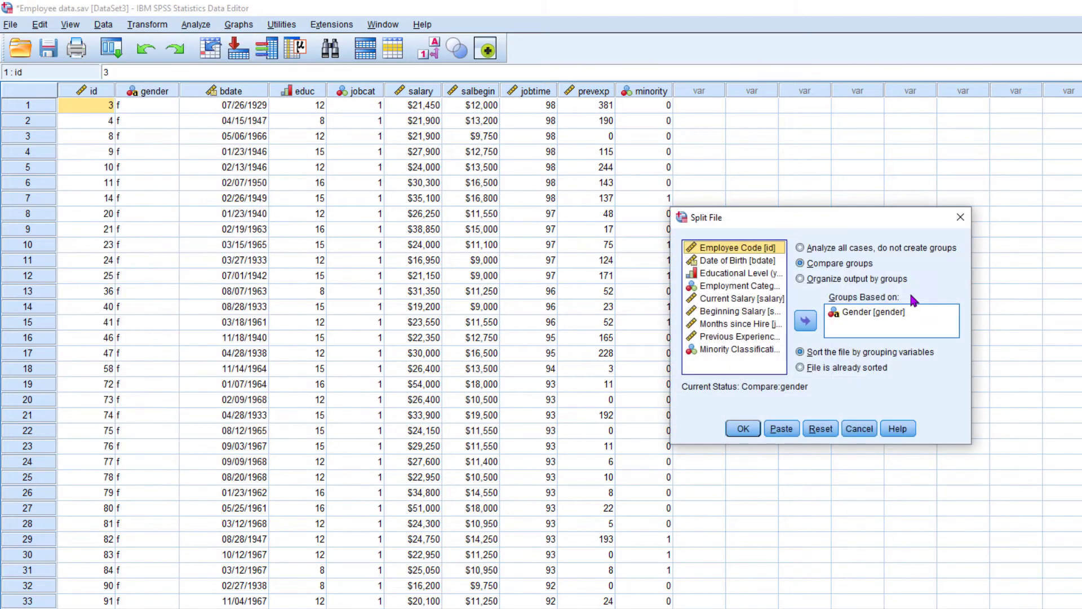
{"action": "left_click", "coordinate": [826, 250]}
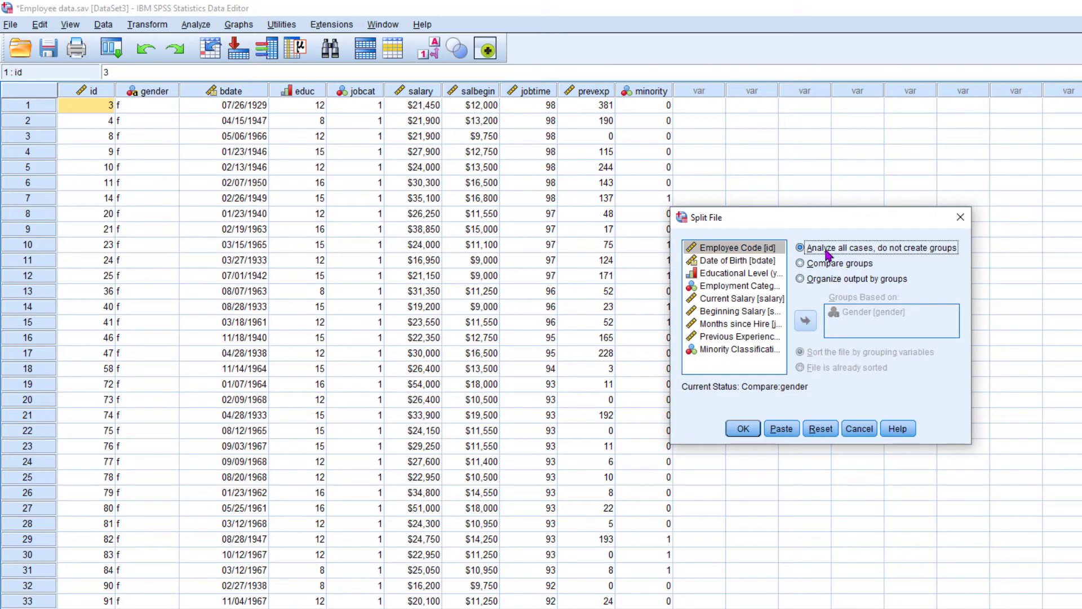
{"action": "left_click", "coordinate": [743, 428]}
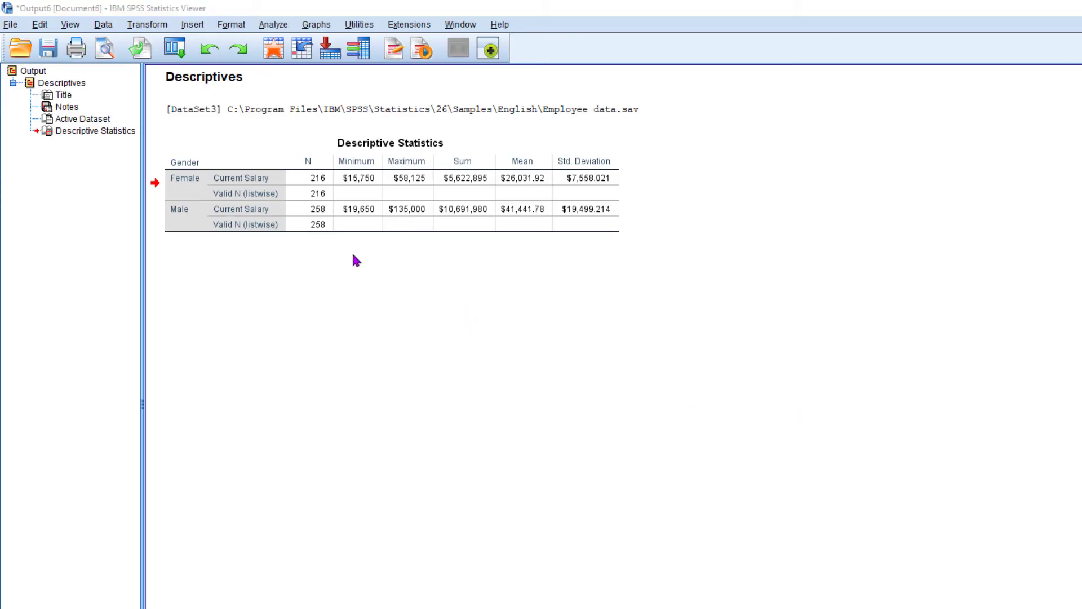
Run Descriptives on Current Salary for all employees without a split, and inspect the resulting whole-file table.
{"action": "key", "text": "alt+Tab"}
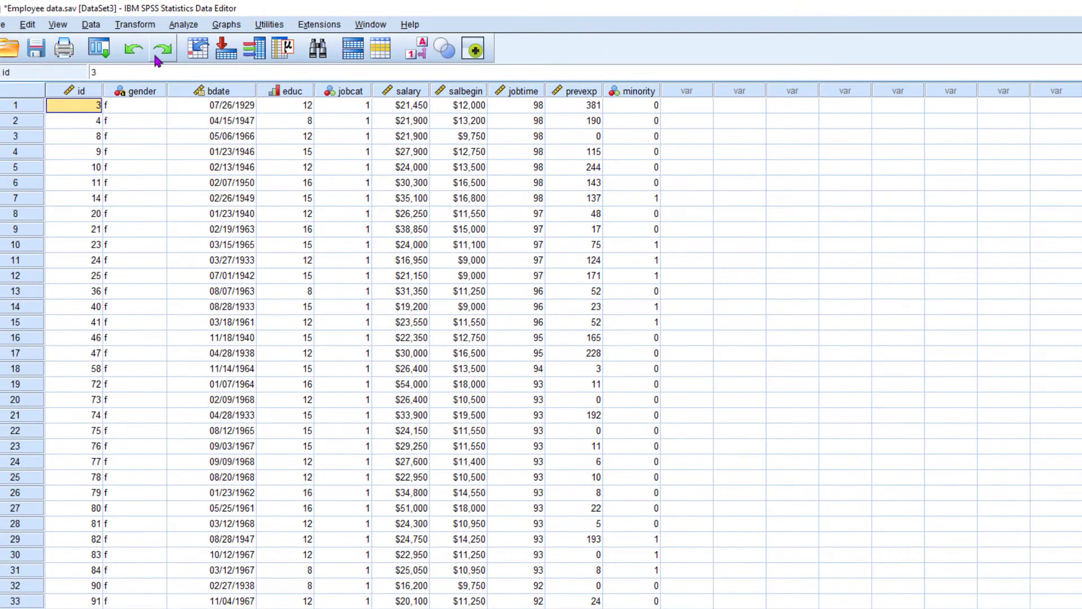
{"action": "left_click", "coordinate": [188, 24]}
{"action": "mouse_move", "coordinate": [210, 59]}
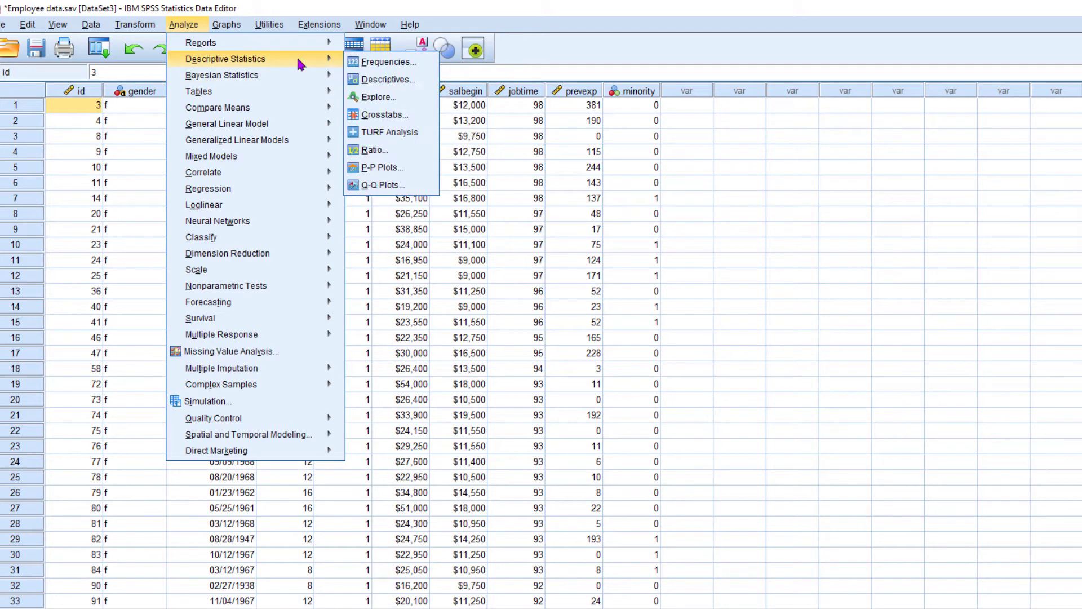
{"action": "left_click", "coordinate": [369, 80]}
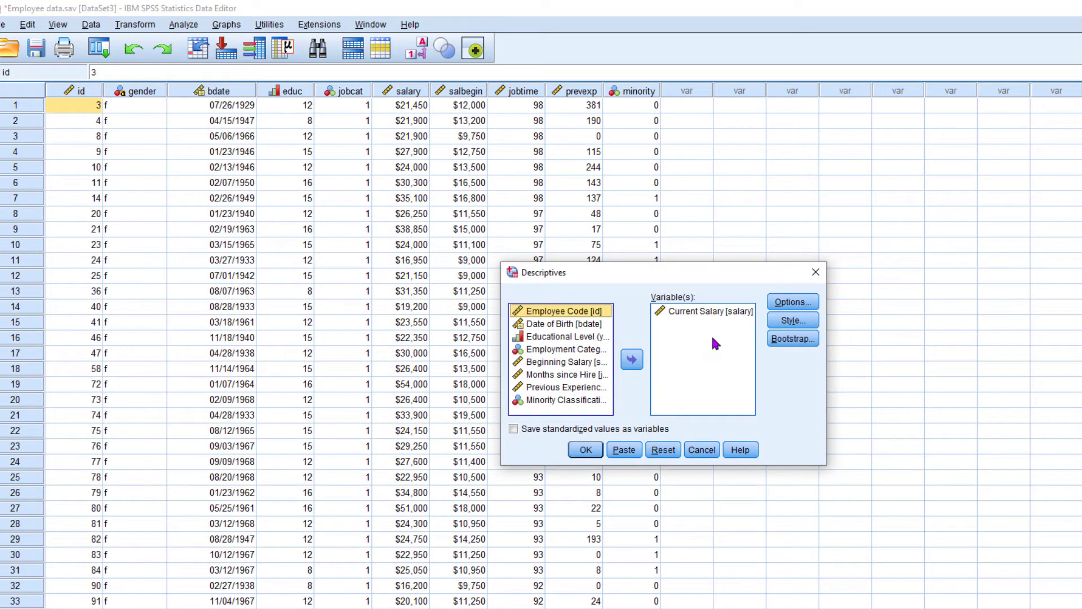
{"action": "left_click", "coordinate": [711, 316]}
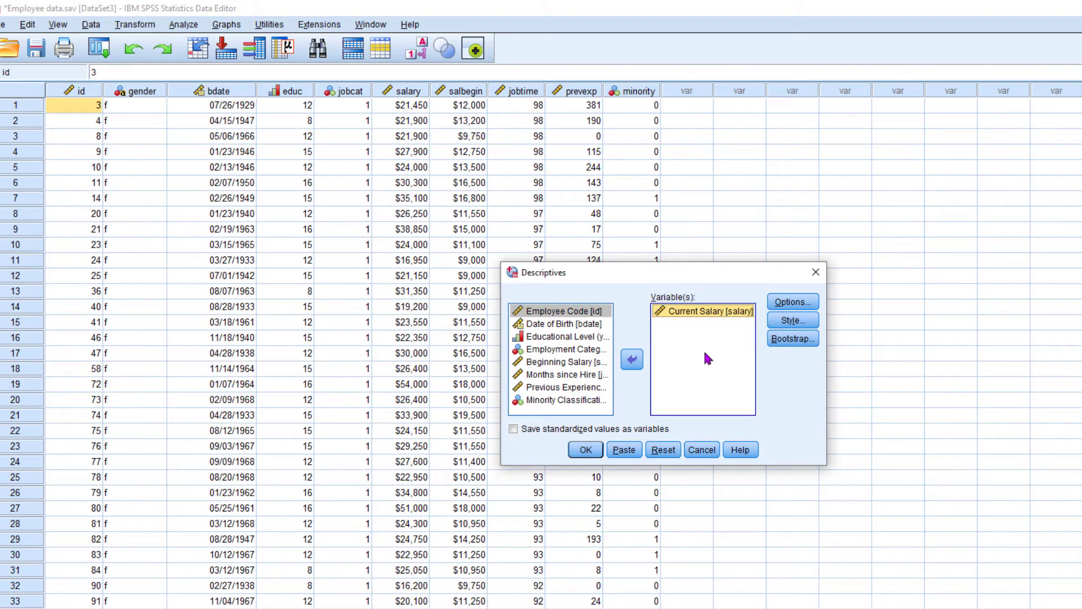
{"action": "left_click", "coordinate": [586, 450]}
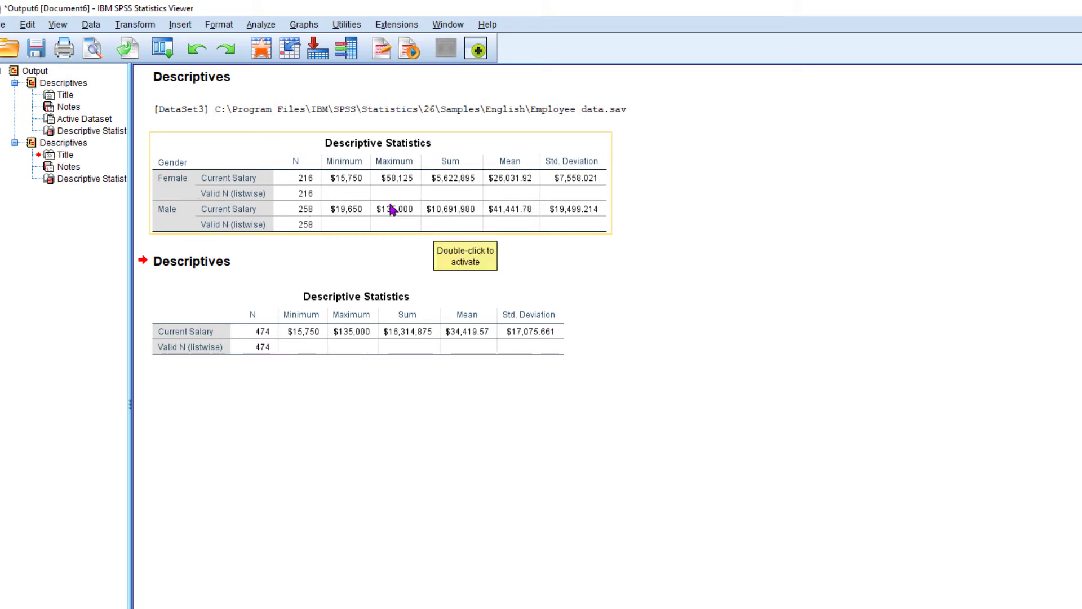
{"action": "left_click", "coordinate": [489, 315]}
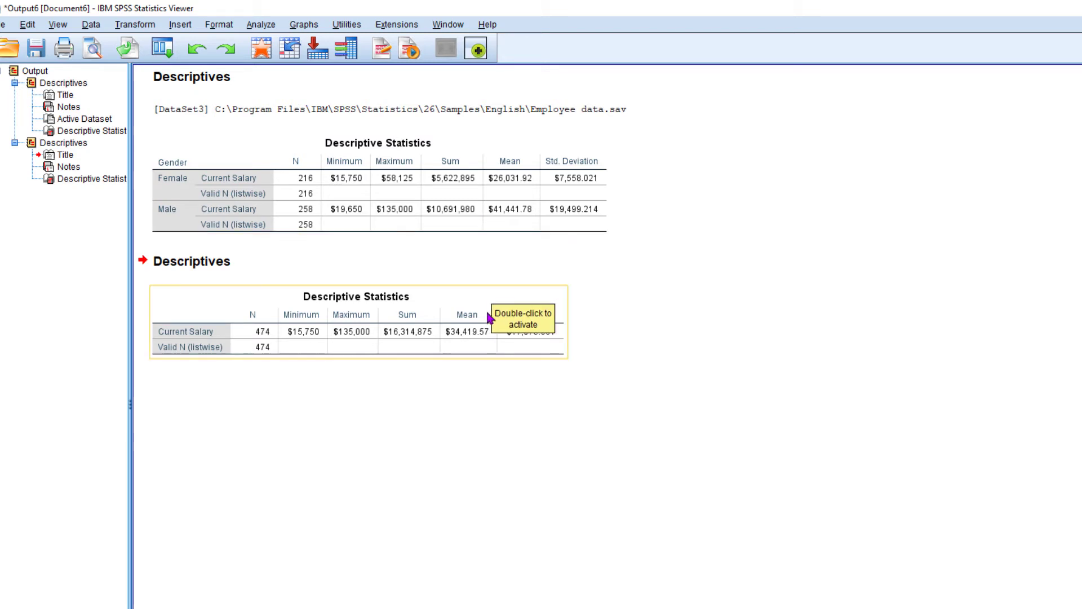
{"action": "double_click", "coordinate": [442, 322]}
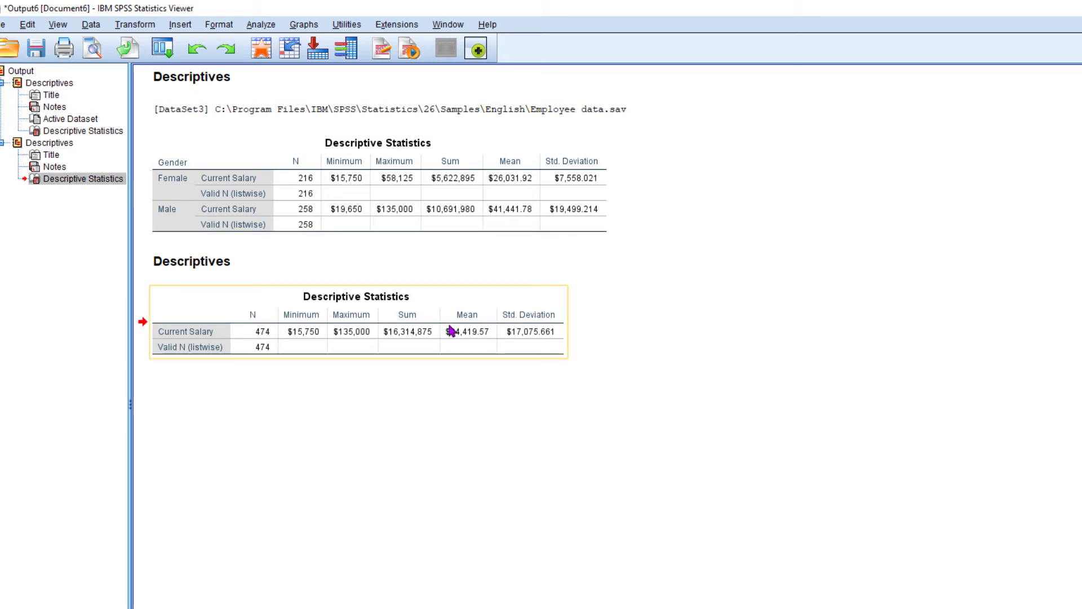
{"action": "left_click", "coordinate": [393, 389]}
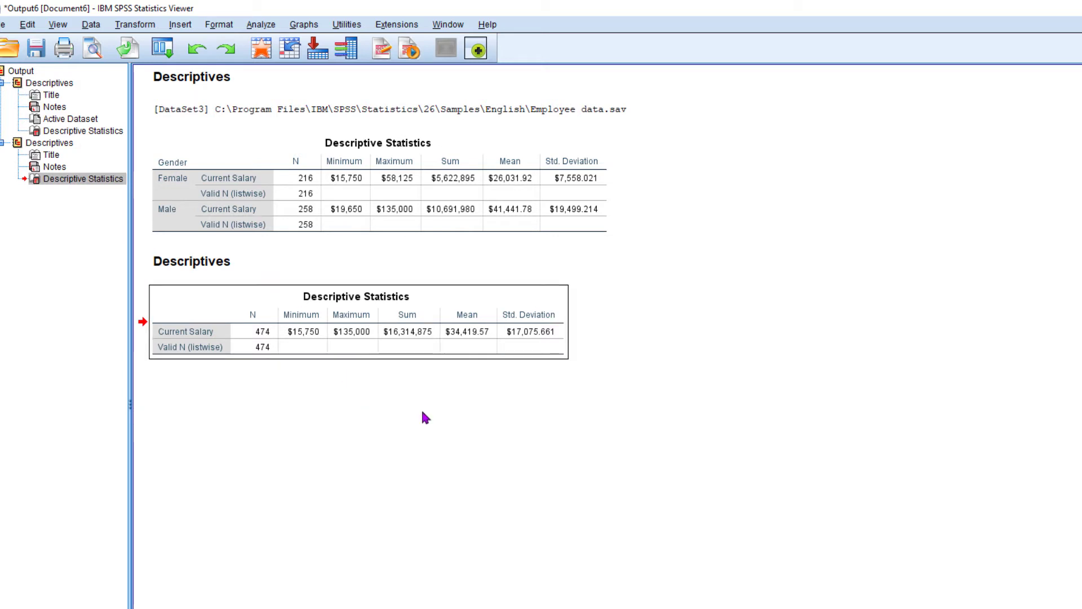
{"action": "left_click", "coordinate": [411, 437]}
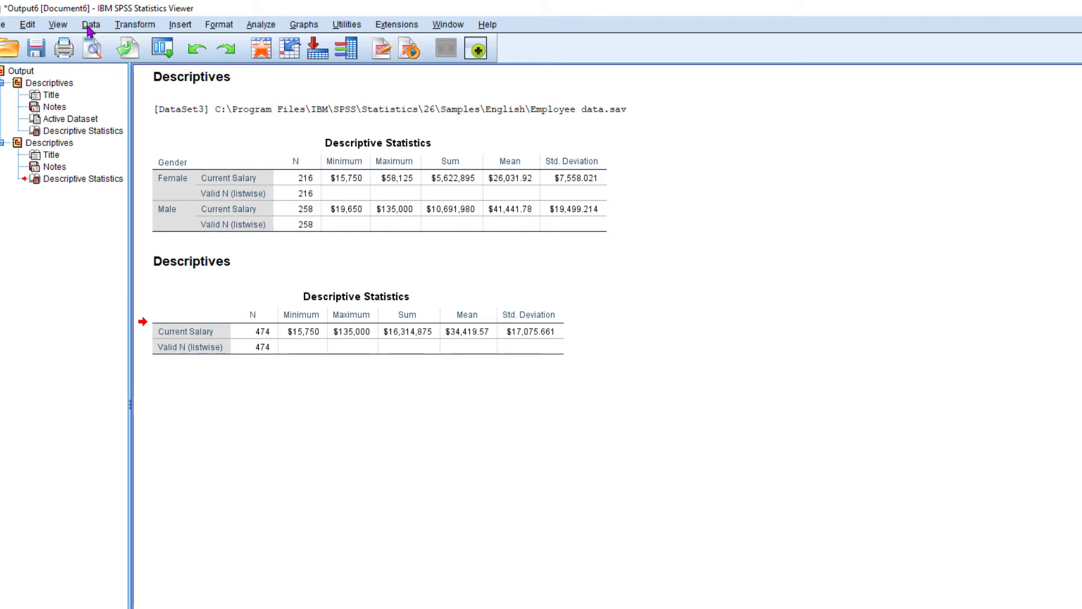
Split the employee file to organize output by groups based on Gender, sorting the file by the grouping variable.
{"action": "key", "text": "alt+Tab"}
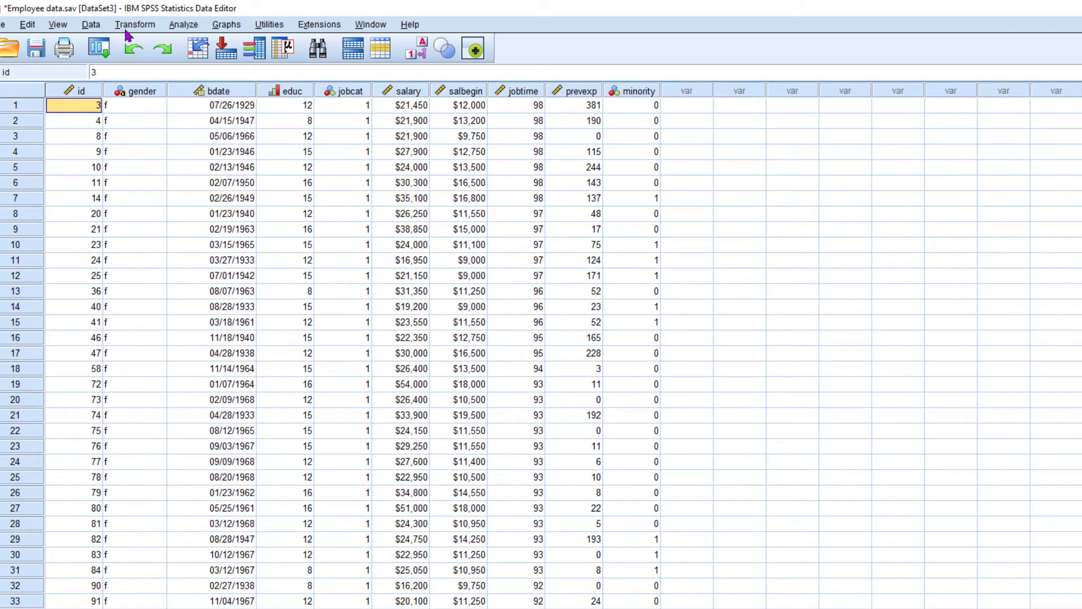
{"action": "left_click", "coordinate": [91, 26]}
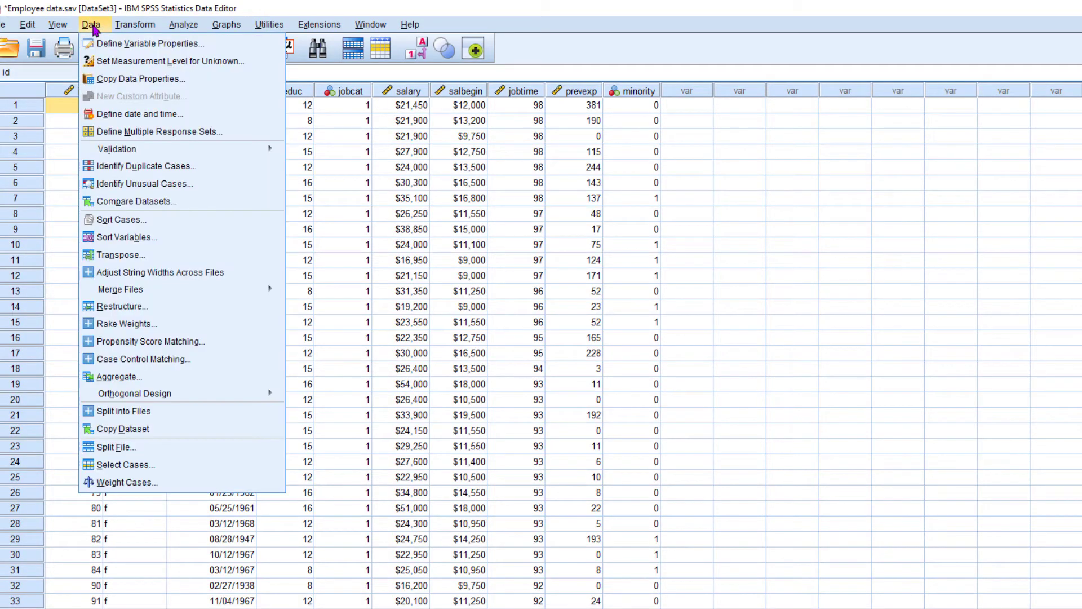
{"action": "left_click", "coordinate": [142, 448]}
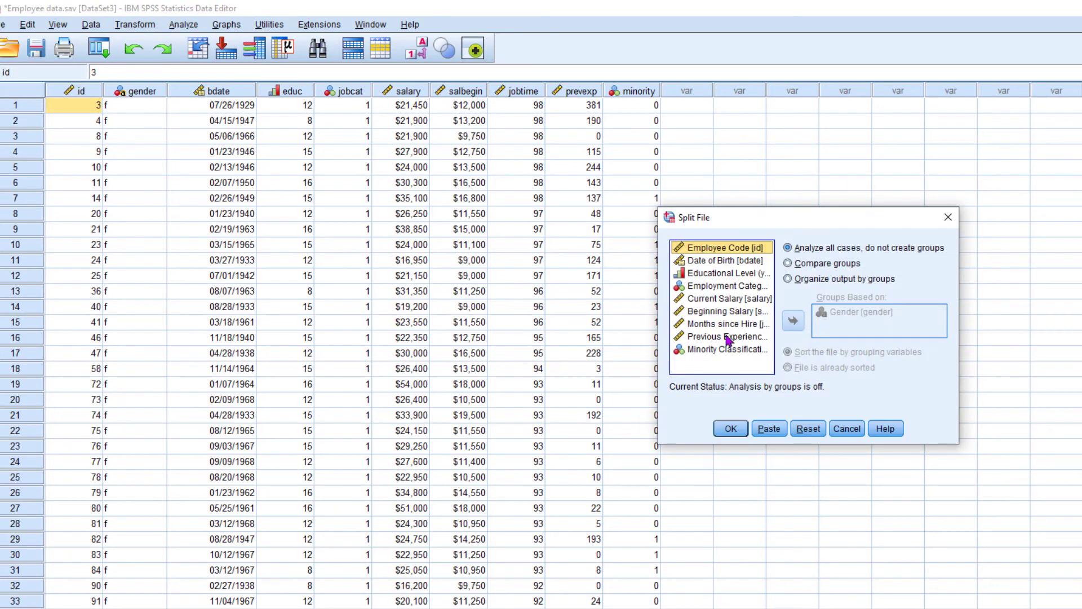
{"action": "left_click", "coordinate": [804, 282]}
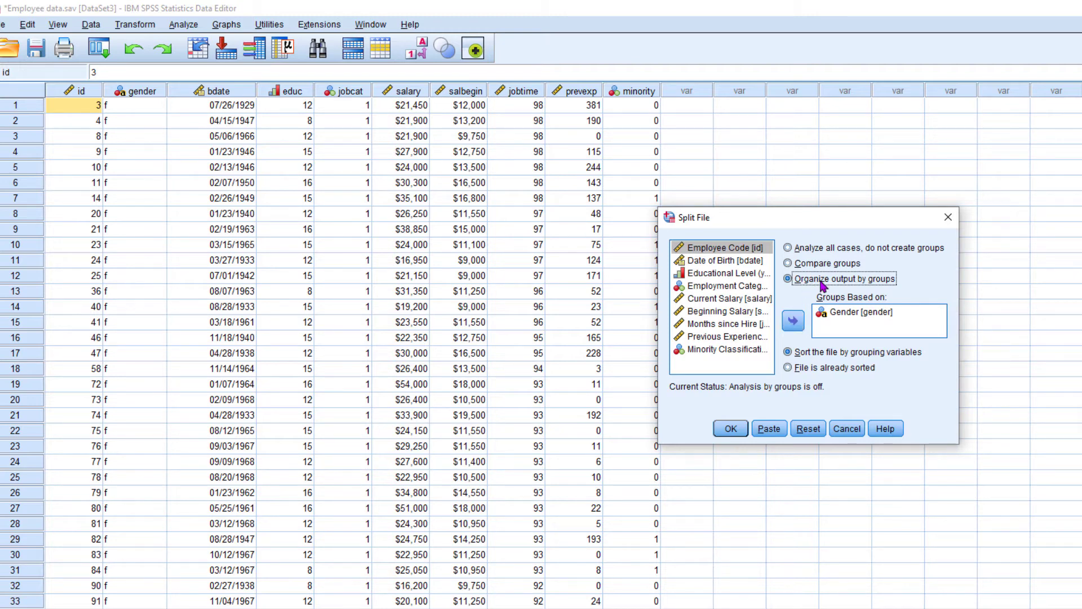
{"action": "left_click", "coordinate": [843, 314]}
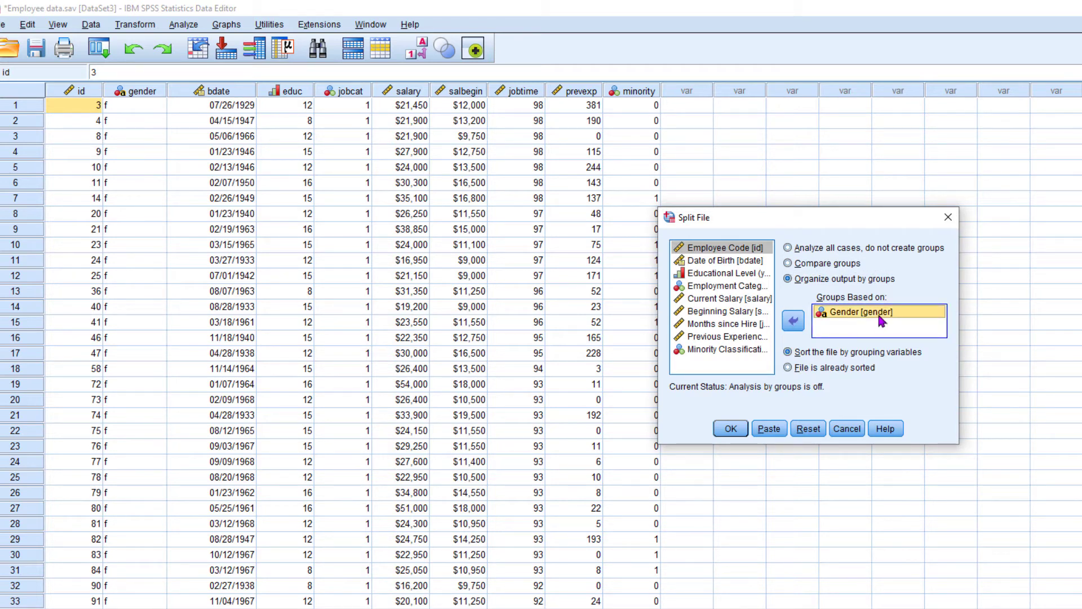
{"action": "left_click", "coordinate": [723, 434]}
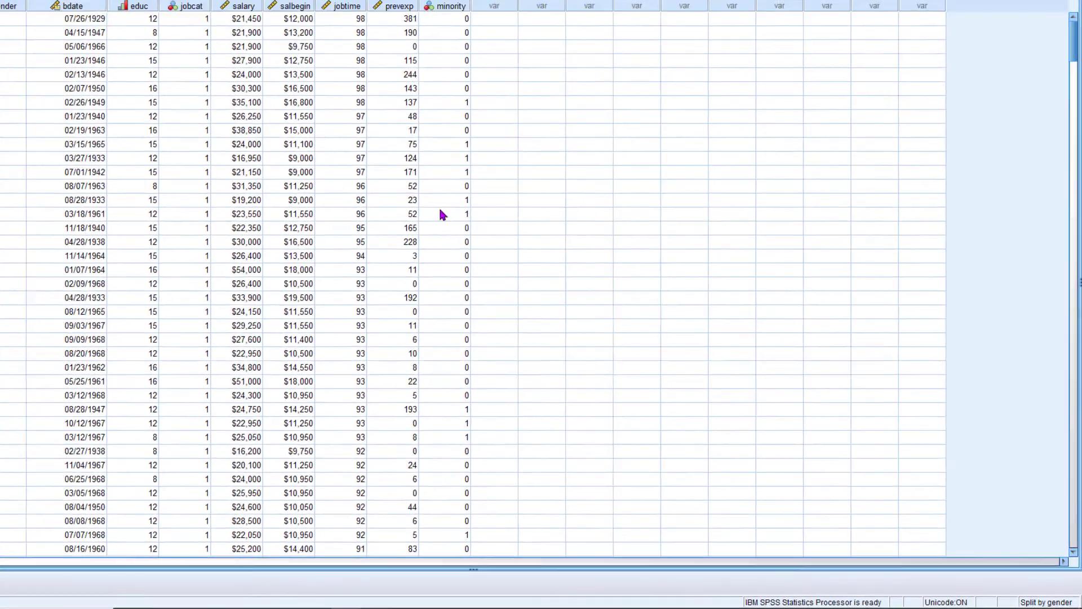
Run Descriptives on Current Salary for the split file, keeping mean, sum, standard deviation, minimum and maximum as the statistics.
{"action": "left_click", "coordinate": [157, 19]}
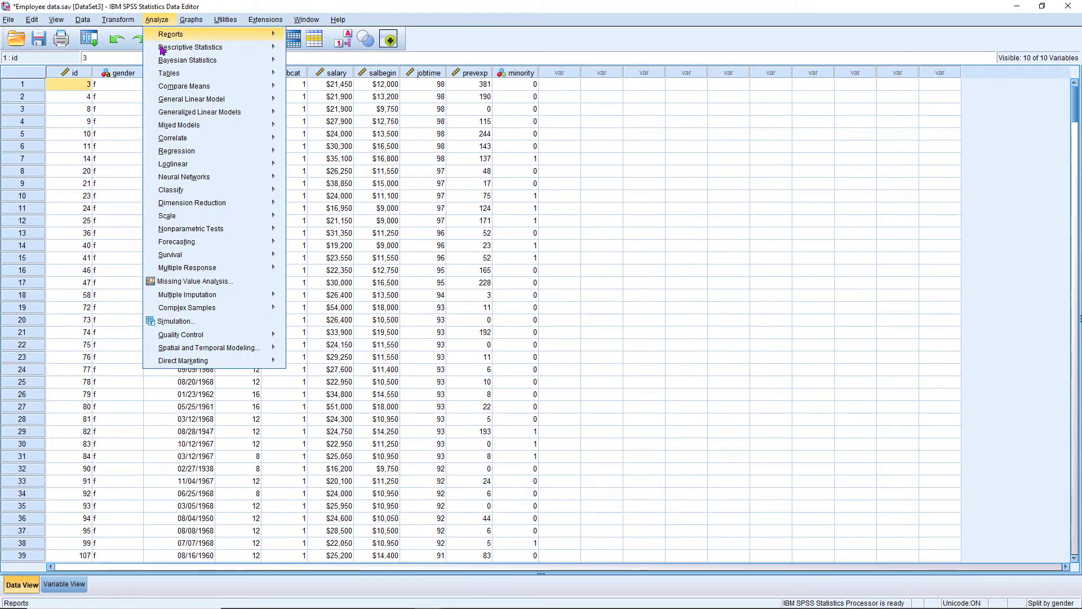
{"action": "mouse_move", "coordinate": [163, 48]}
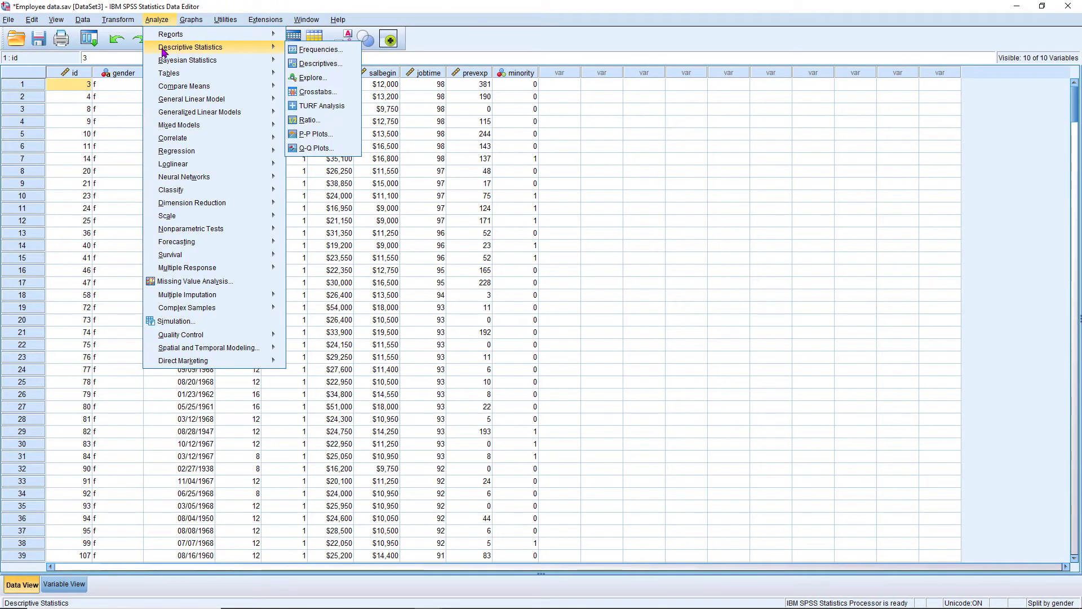
{"action": "left_click", "coordinate": [319, 63]}
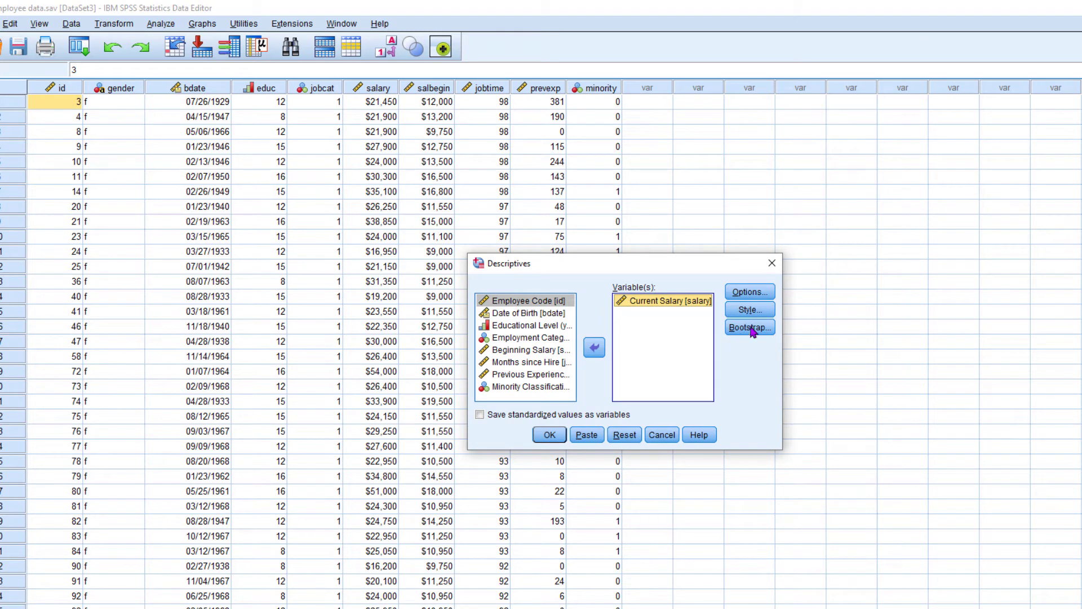
{"action": "left_click", "coordinate": [749, 292]}
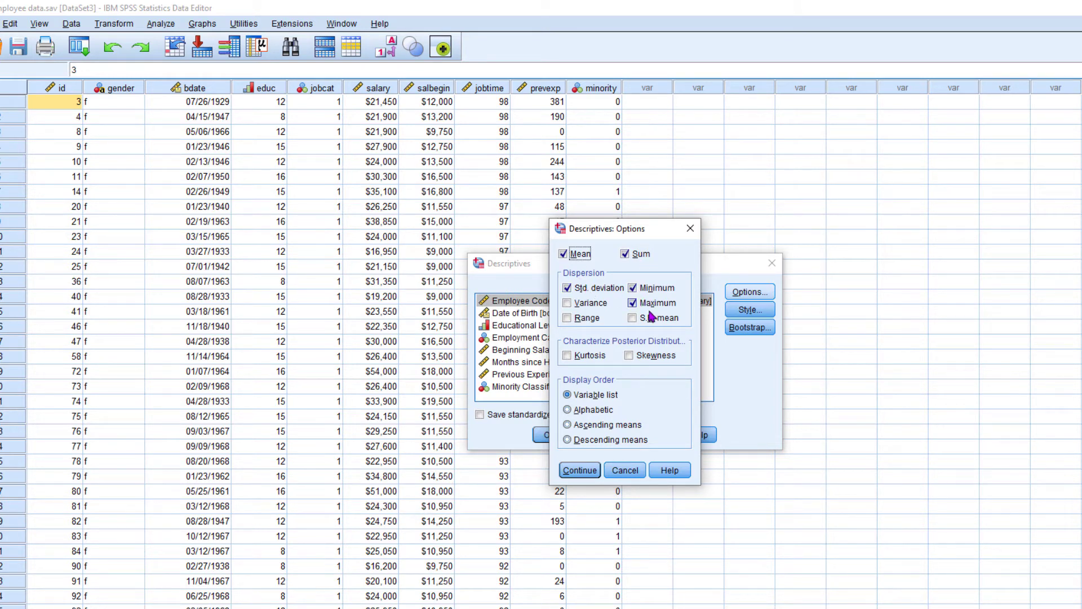
{"action": "left_click", "coordinate": [586, 471]}
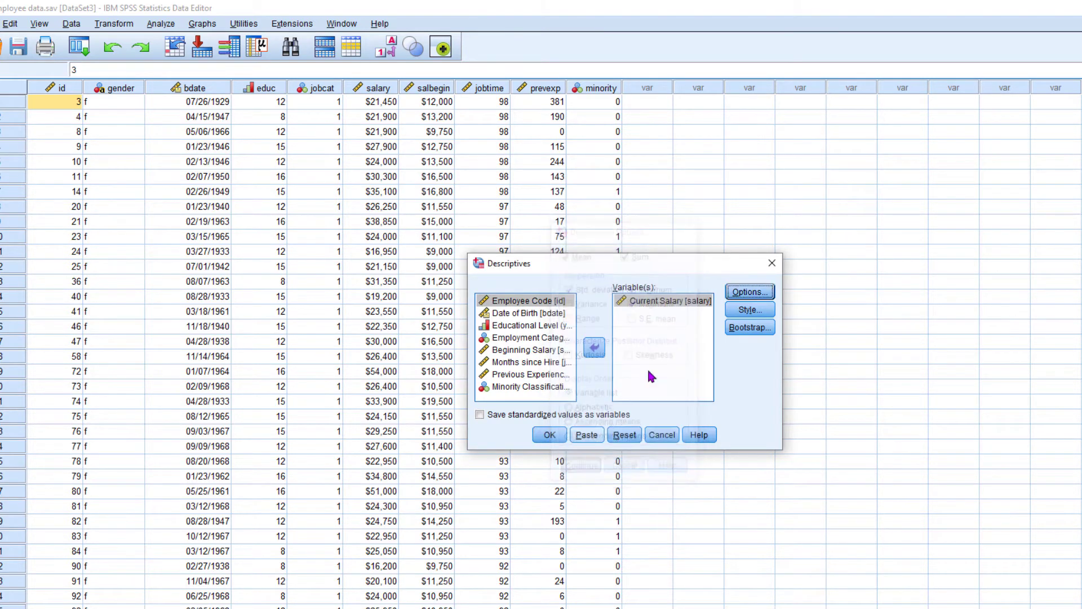
{"action": "left_click", "coordinate": [555, 438]}
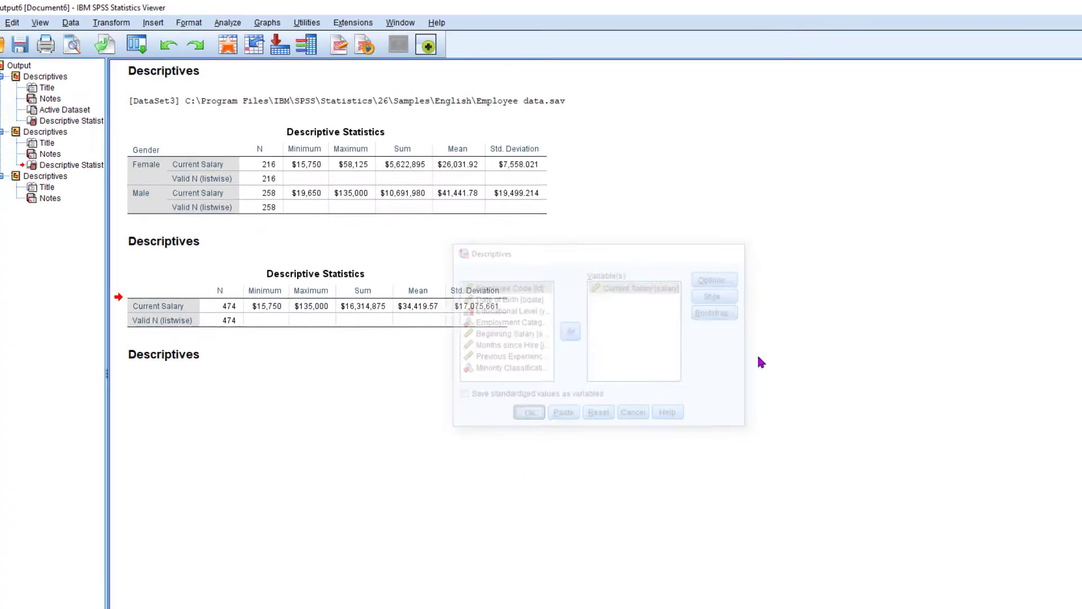
Examine the separate Female and Male descriptive tables and their headings against the earlier combined gender table.
{"action": "left_click", "coordinate": [397, 433]}
{"action": "left_click", "coordinate": [276, 529]}
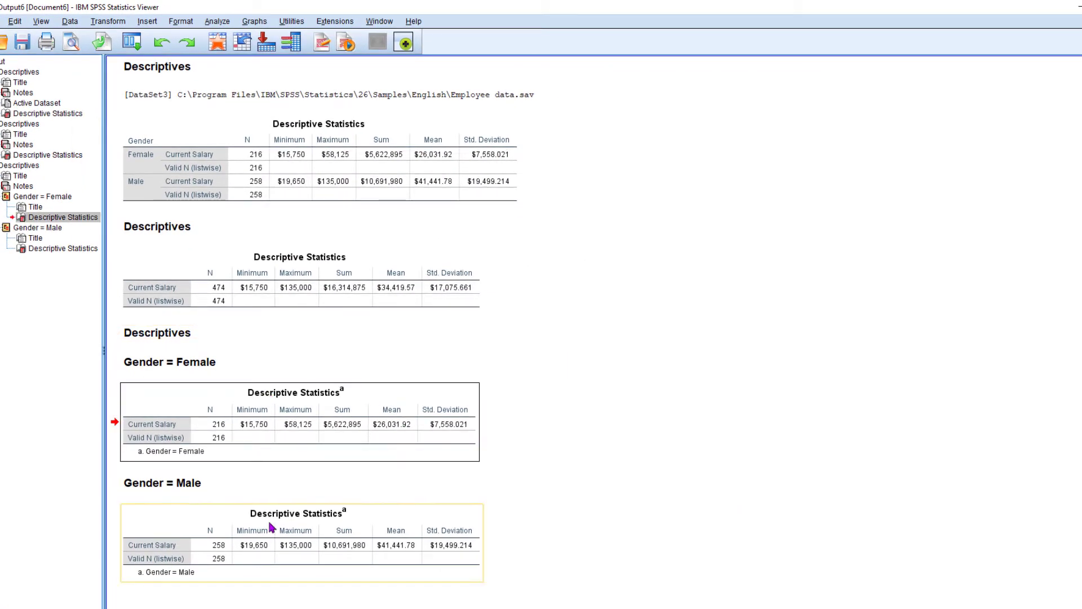
{"action": "left_click", "coordinate": [298, 420]}
{"action": "left_click", "coordinate": [160, 365]}
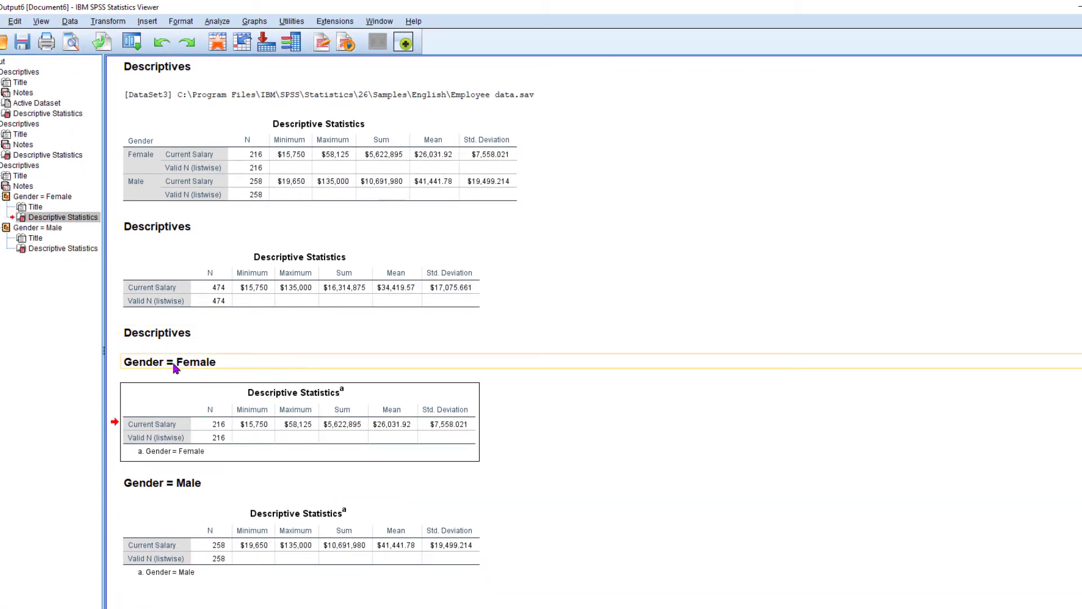
{"action": "left_click", "coordinate": [161, 483]}
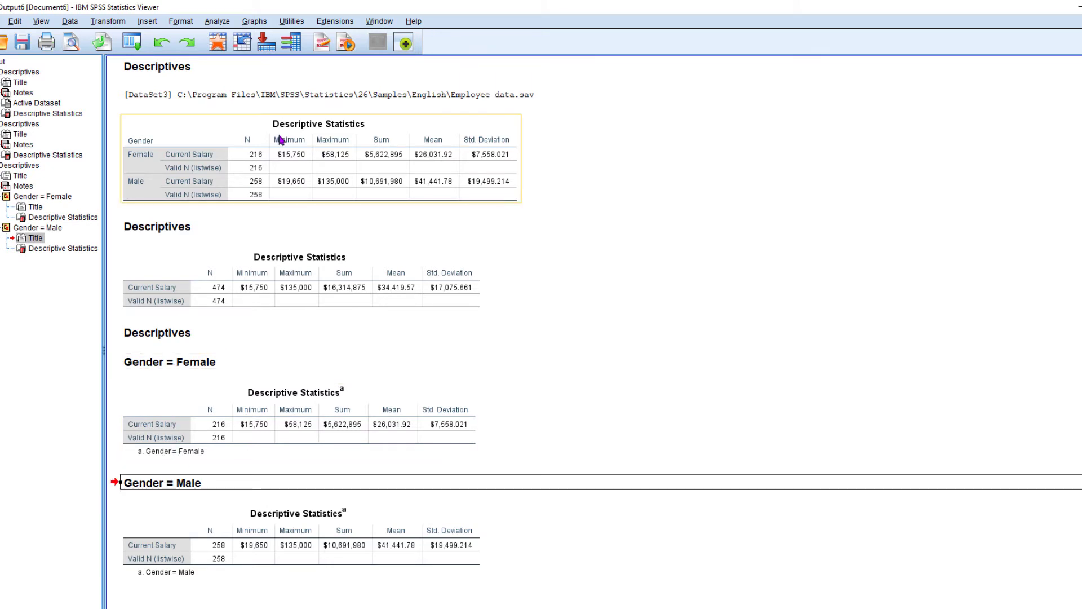
{"action": "left_click", "coordinate": [300, 149]}
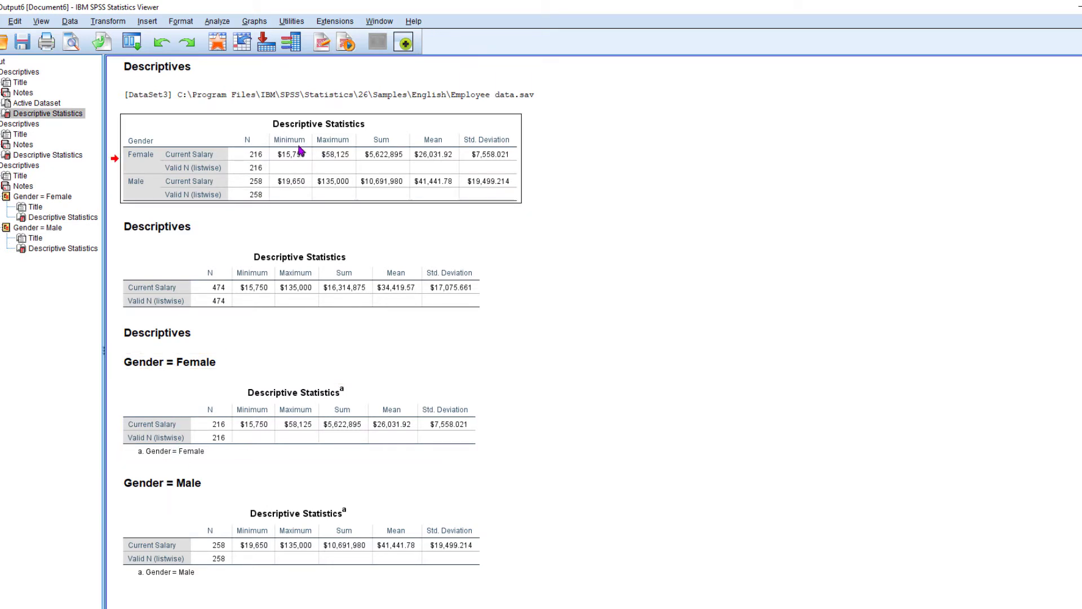
{"action": "left_click", "coordinate": [361, 449]}
{"action": "left_click", "coordinate": [351, 555]}
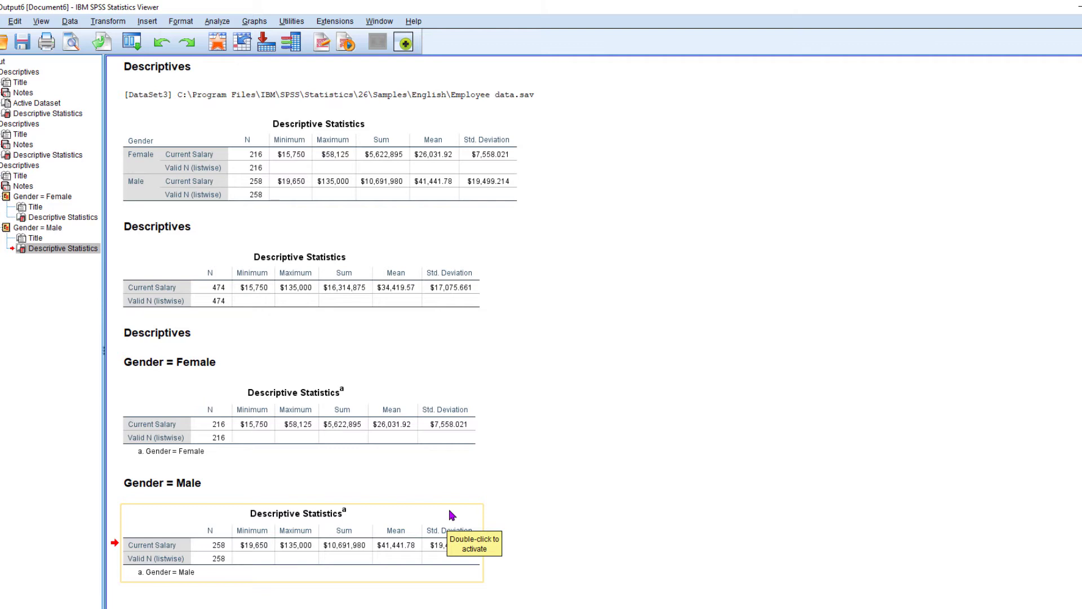
Copy the separate Female descriptives table, and then copy the combined table that compares both genders.
{"action": "left_click", "coordinate": [363, 412]}
{"action": "right_click", "coordinate": [363, 412]}
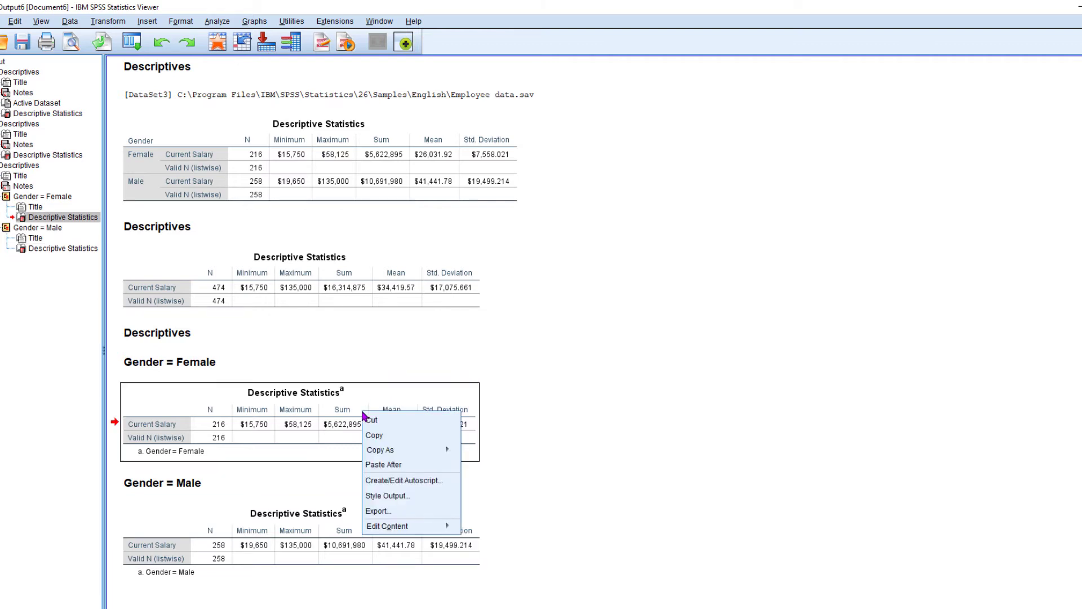
{"action": "left_click", "coordinate": [396, 434]}
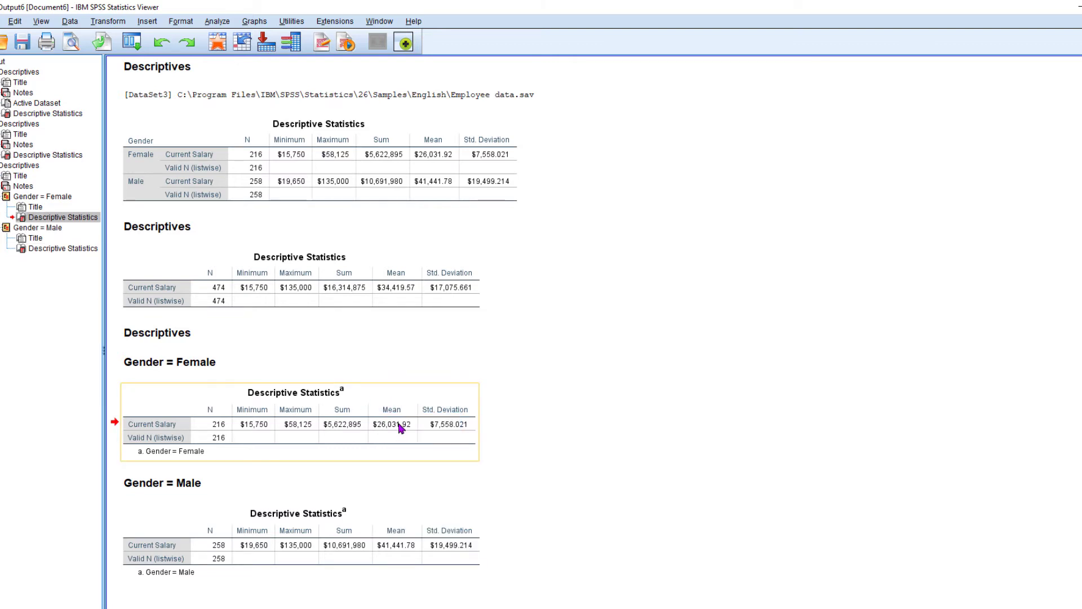
{"action": "left_click", "coordinate": [407, 178]}
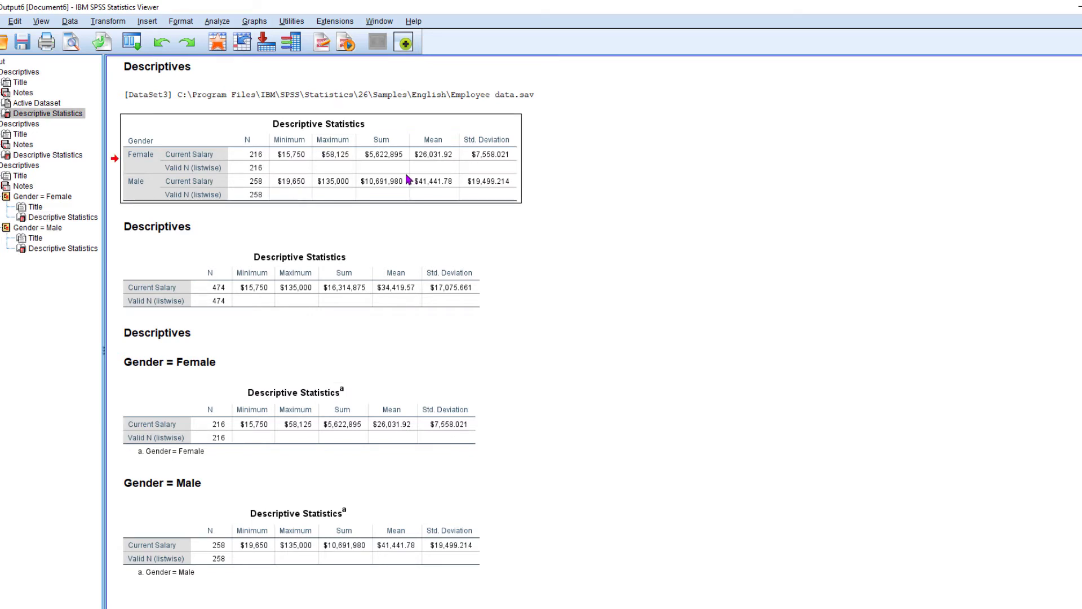
{"action": "right_click", "coordinate": [359, 153]}
{"action": "left_click", "coordinate": [369, 175]}
Delete all results from the output document and return to the employee dataset.
{"action": "key", "text": "ctrl+a"}
{"action": "key", "text": "Delete"}
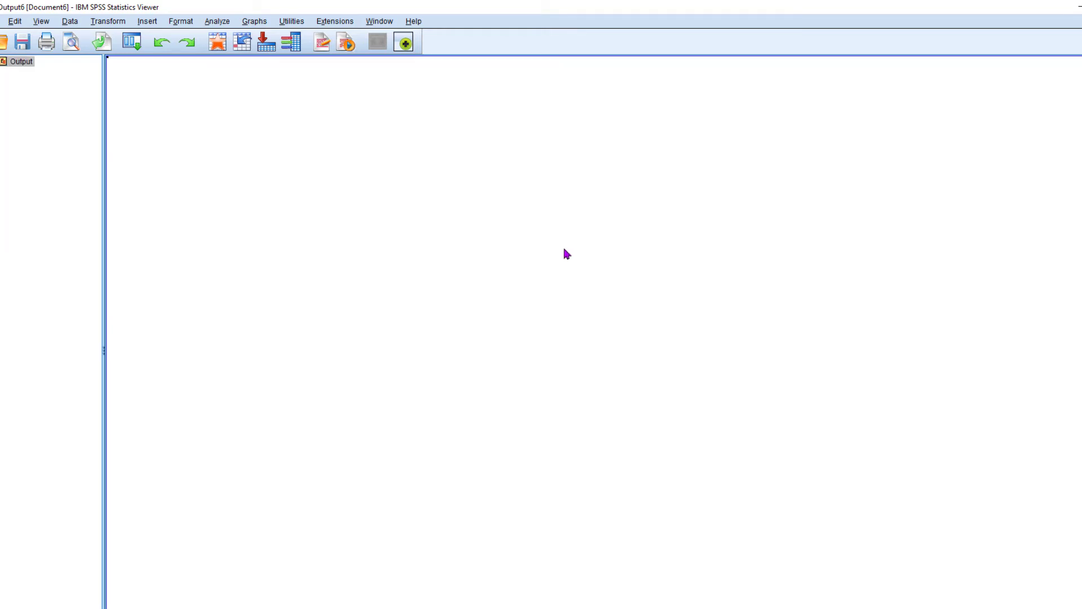
{"action": "key", "text": "alt+Tab"}
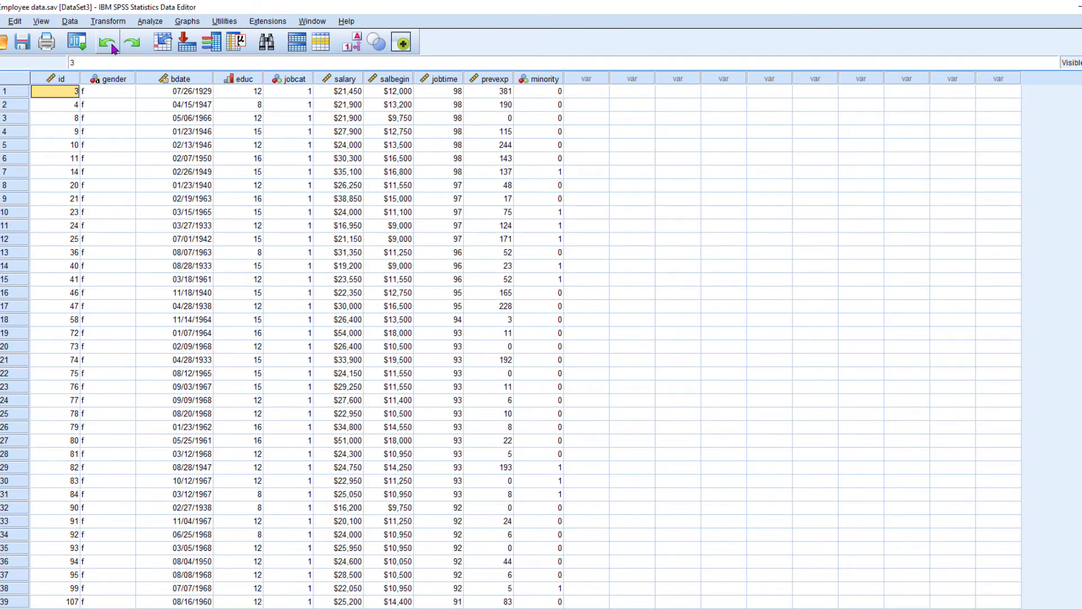
Split the file to compare groups by Gender and Employment Category, sorting the file by the grouping variables.
{"action": "left_click", "coordinate": [71, 22]}
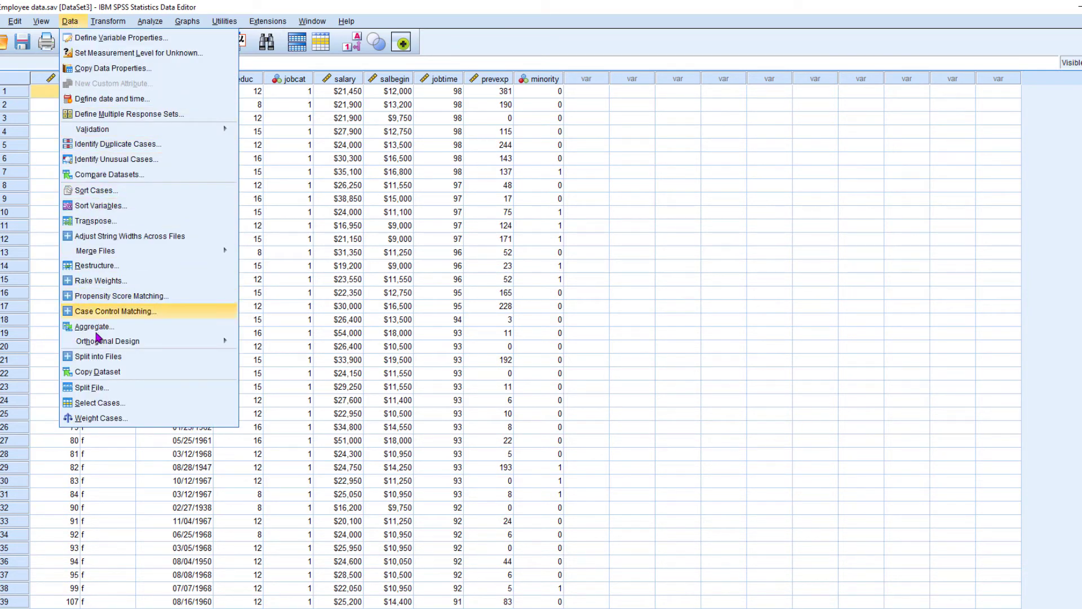
{"action": "left_click", "coordinate": [87, 389]}
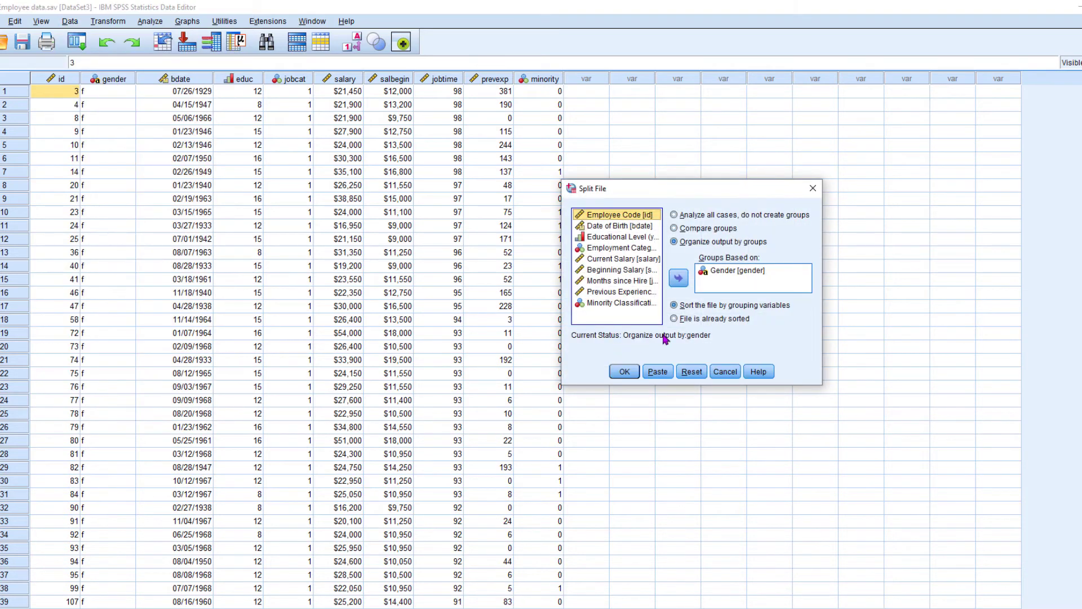
{"action": "left_click", "coordinate": [719, 273]}
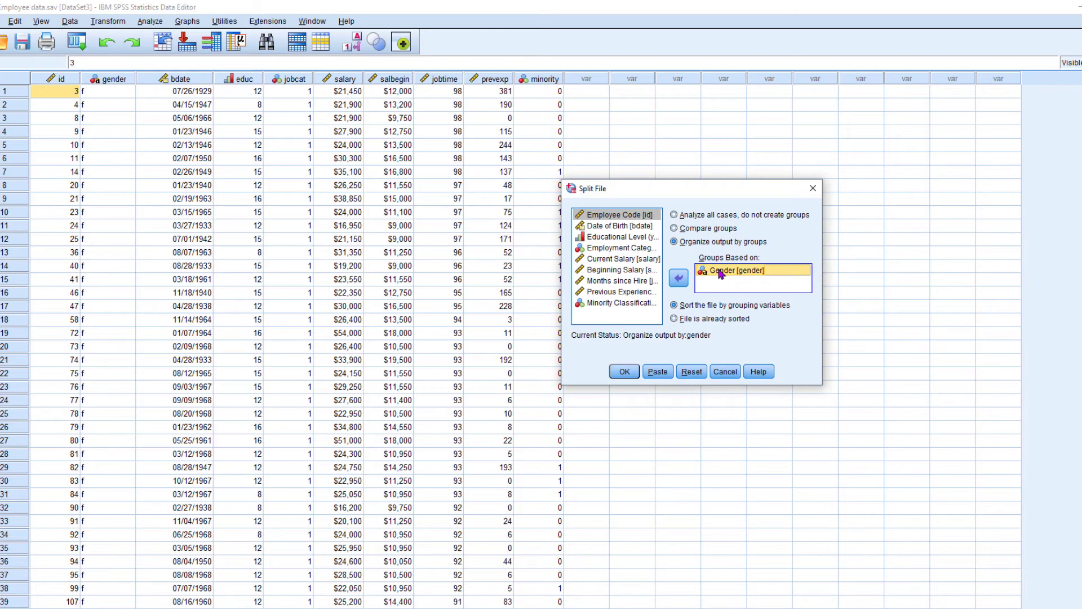
{"action": "left_click", "coordinate": [640, 248]}
{"action": "left_click", "coordinate": [680, 282]}
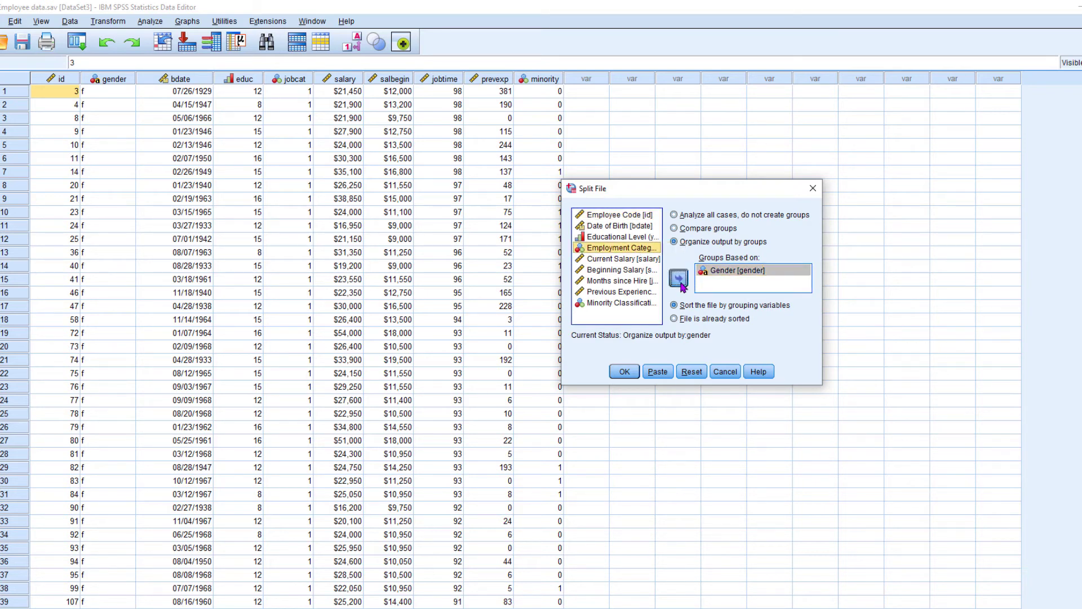
{"action": "left_click", "coordinate": [694, 228]}
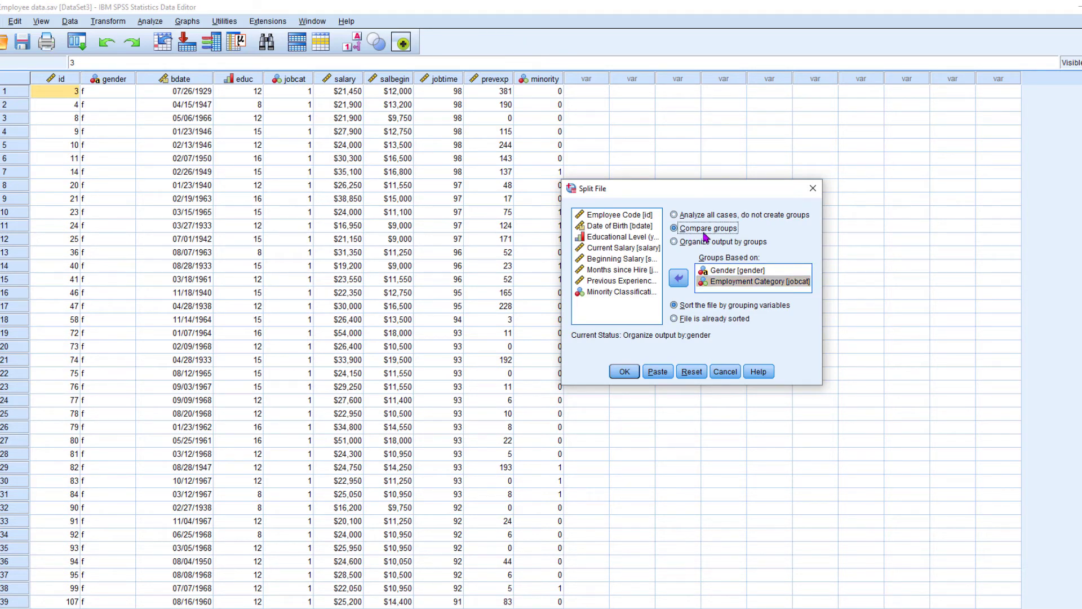
{"action": "left_click", "coordinate": [739, 275]}
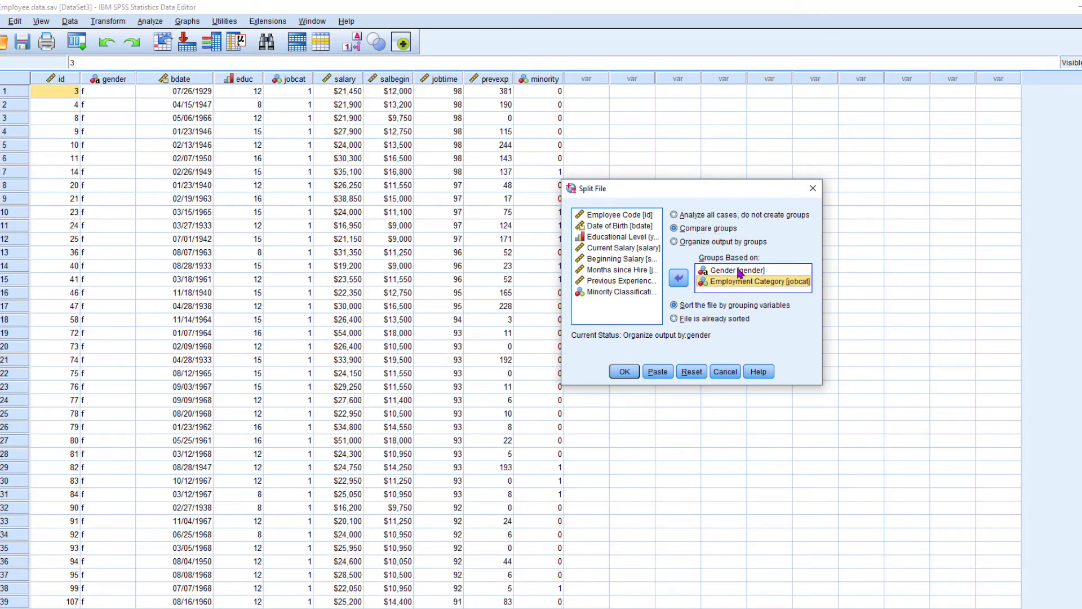
{"action": "left_click", "coordinate": [740, 284]}
{"action": "left_click", "coordinate": [736, 274]}
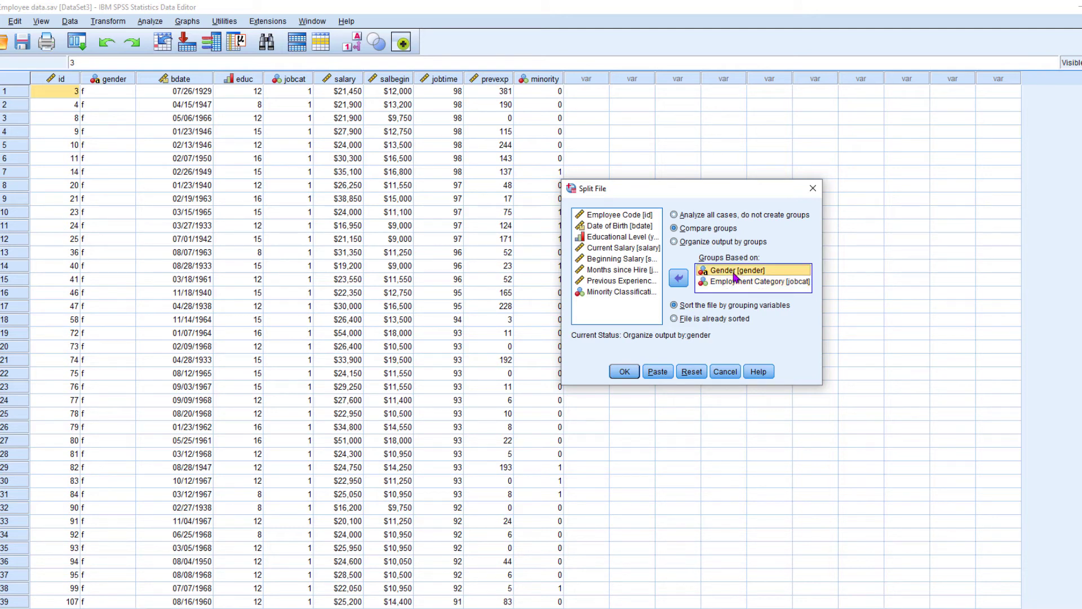
{"action": "left_click", "coordinate": [745, 285]}
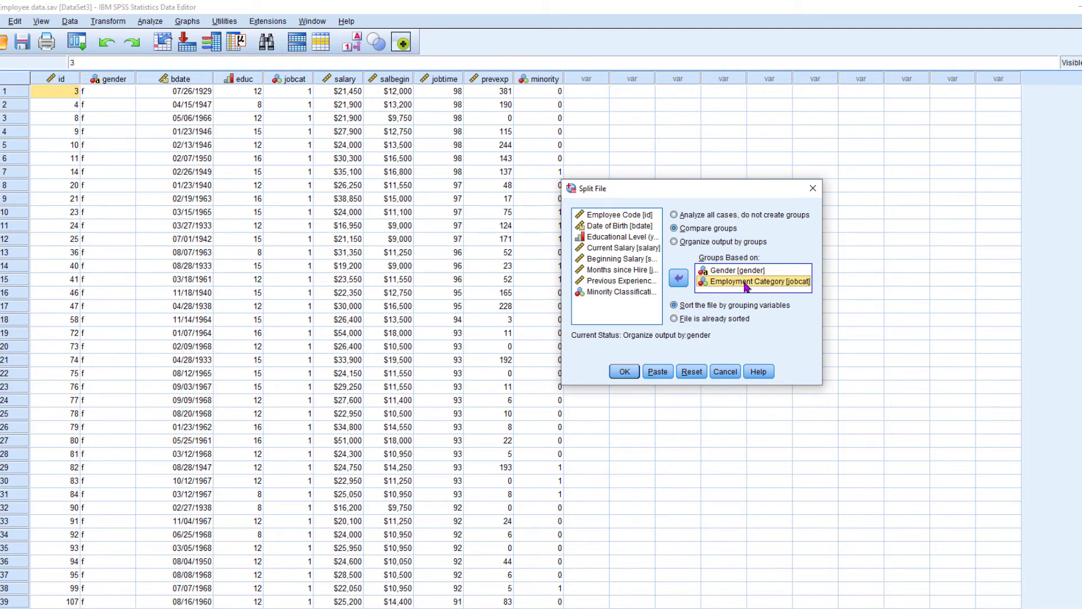
{"action": "left_click", "coordinate": [628, 372]}
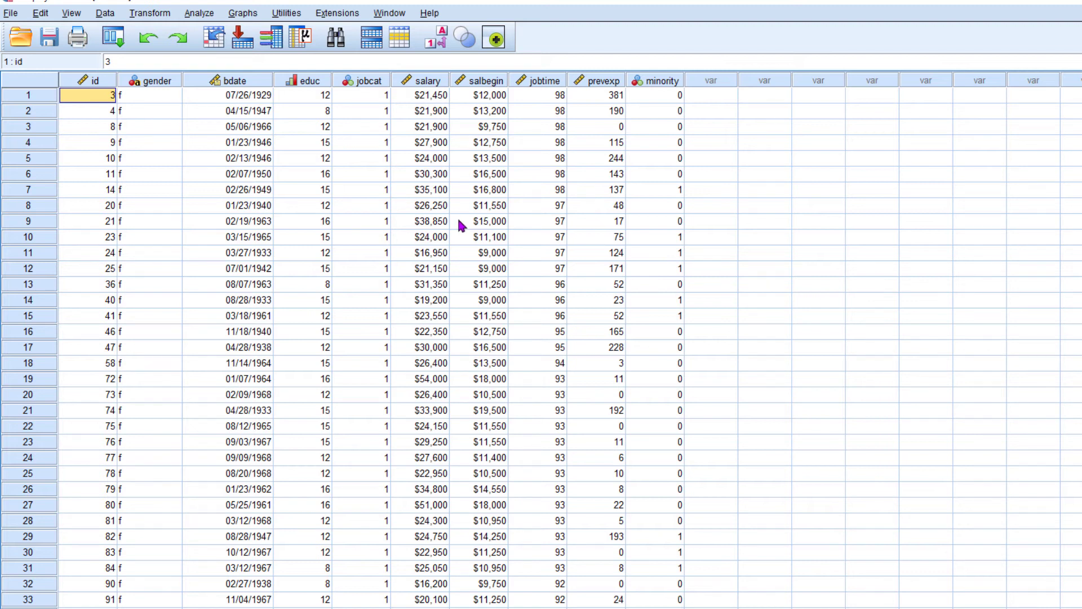
Run Descriptives on Current Salary for the two-way split, keeping mean, sum, standard deviation, minimum and maximum.
{"action": "left_click", "coordinate": [203, 15]}
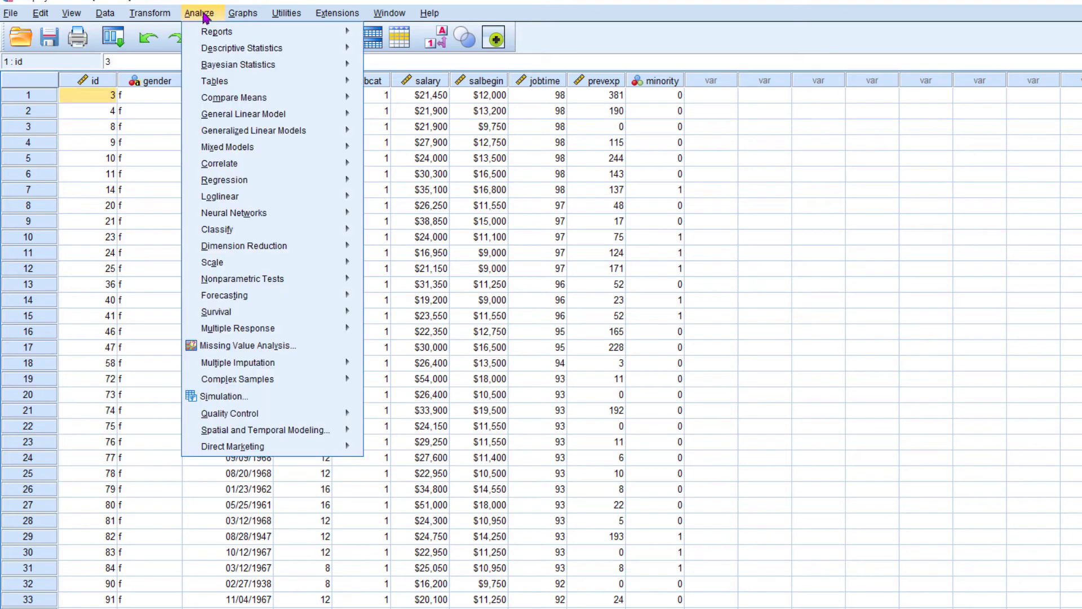
{"action": "mouse_move", "coordinate": [220, 52]}
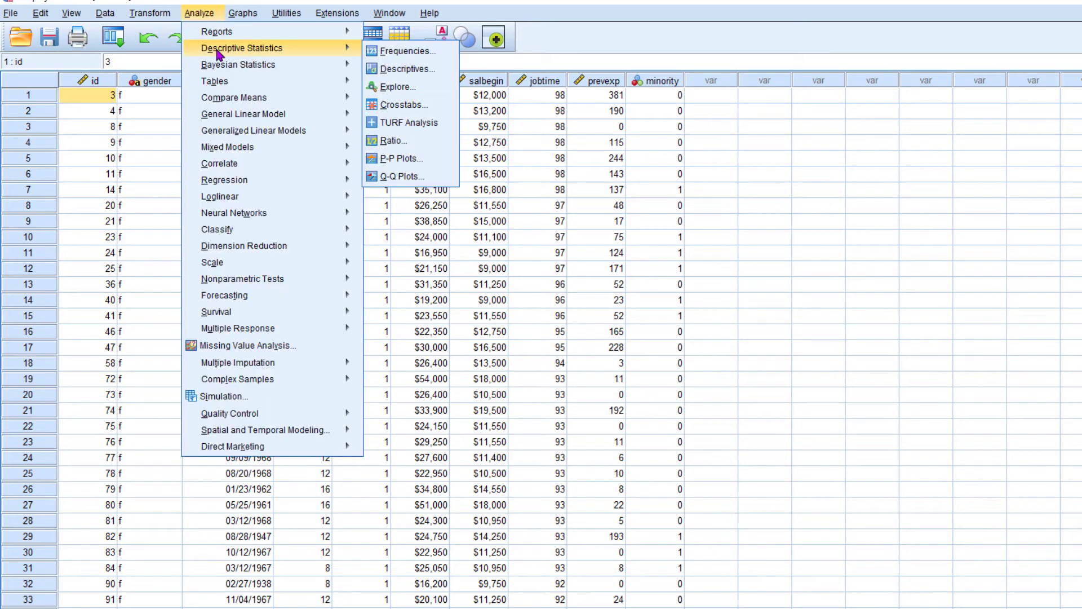
{"action": "left_click", "coordinate": [412, 71]}
{"action": "left_click", "coordinate": [705, 308]}
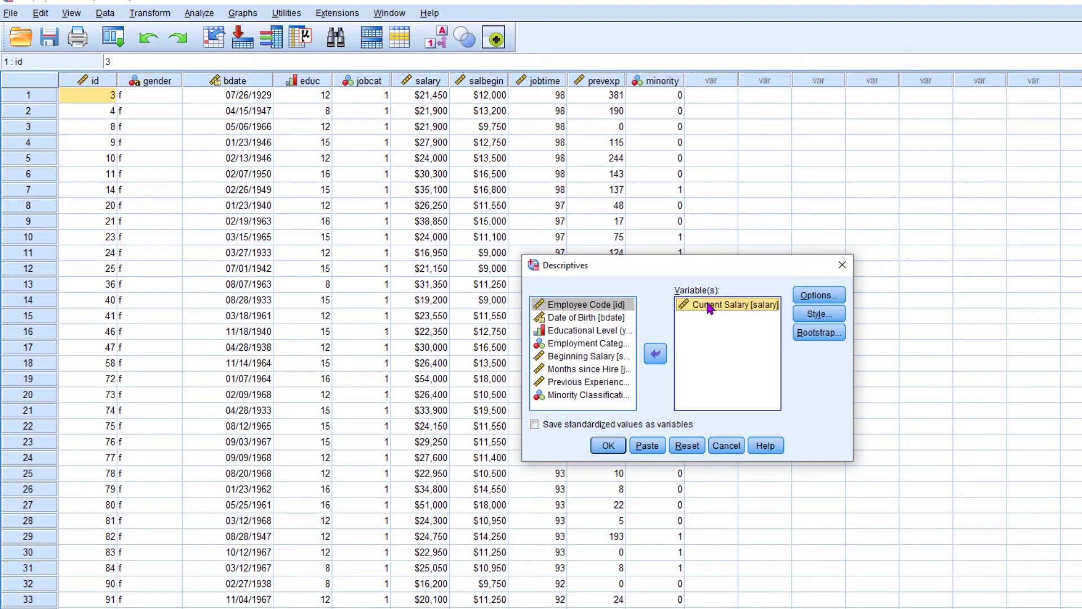
{"action": "left_click", "coordinate": [809, 297]}
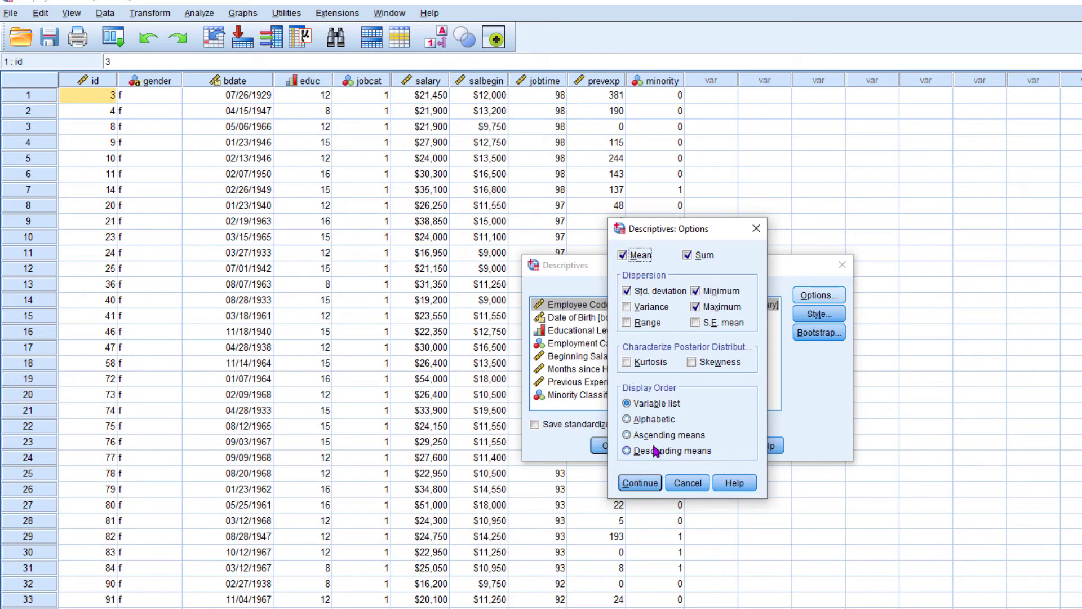
{"action": "left_click", "coordinate": [640, 483]}
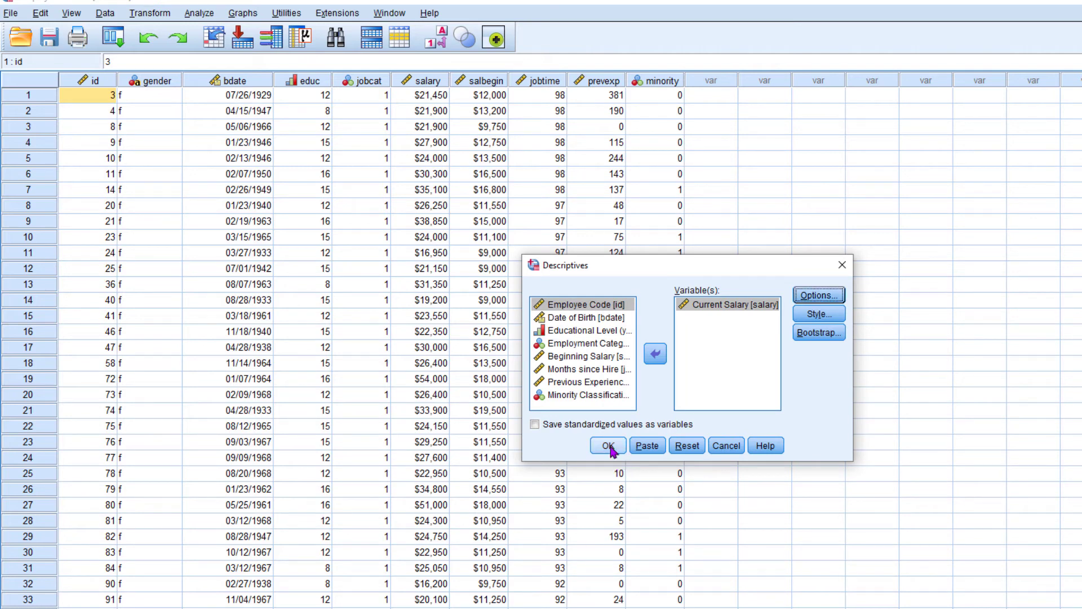
{"action": "left_click", "coordinate": [609, 445]}
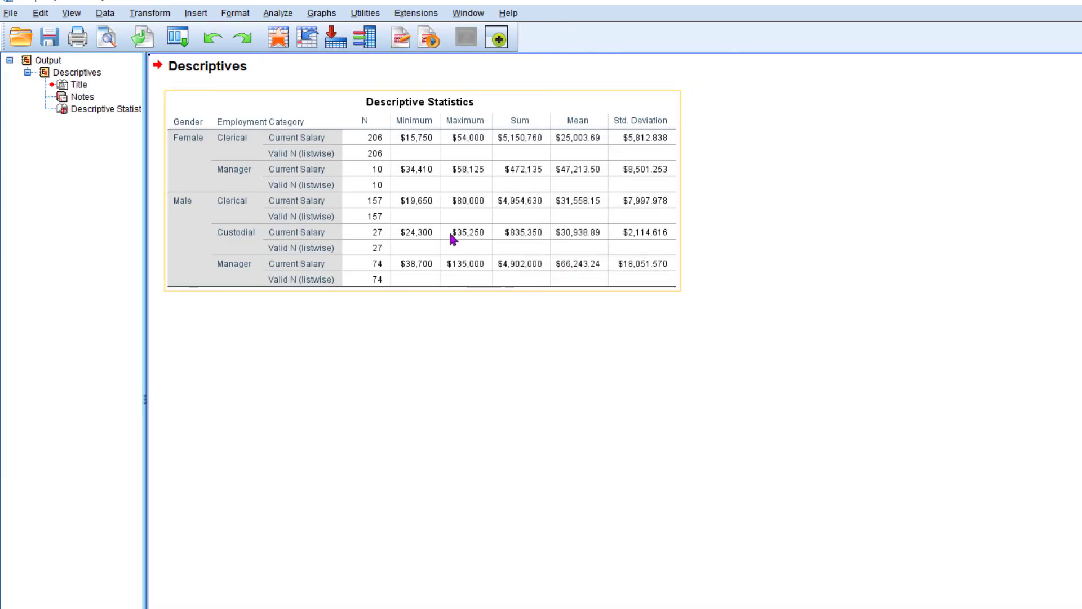
Open the Descriptive Statistics table for editing and examine how employment categories are nested under each gender.
{"action": "double_click", "coordinate": [346, 133]}
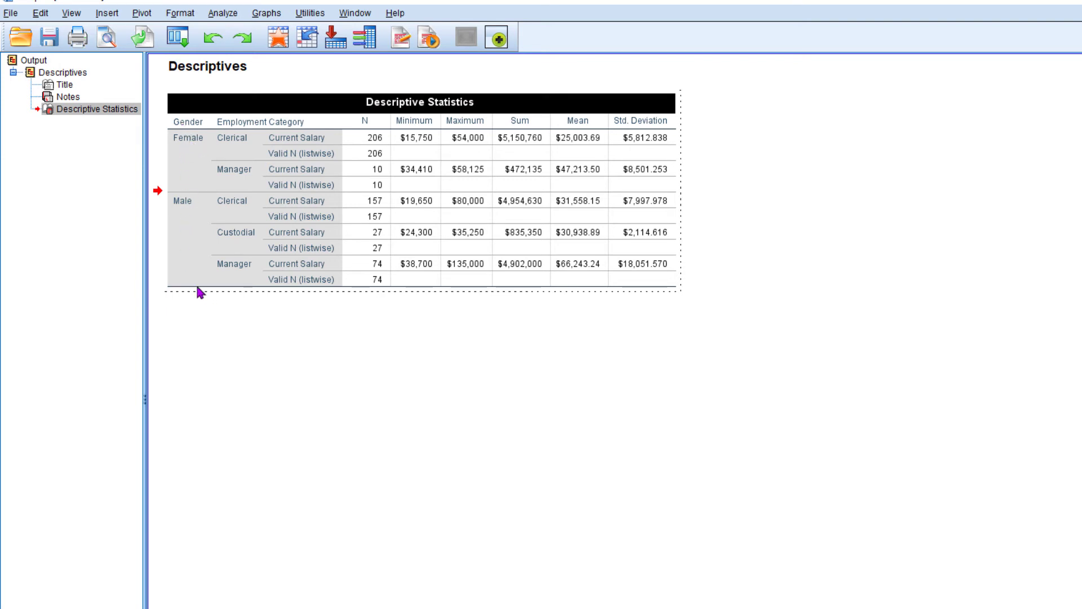
{"action": "left_click", "coordinate": [233, 145]}
{"action": "left_click", "coordinate": [232, 172]}
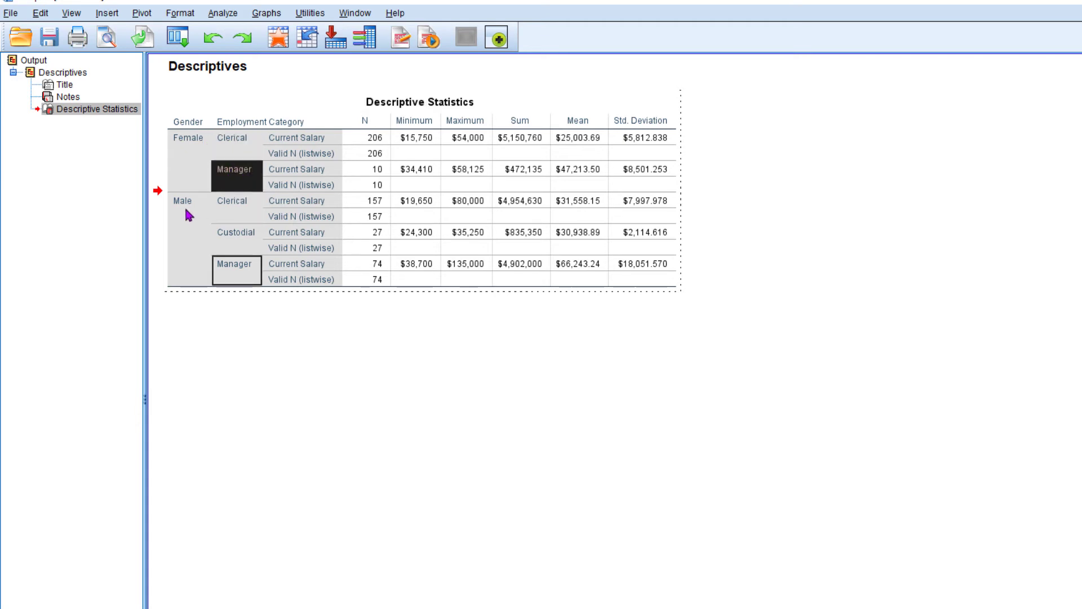
{"action": "left_click", "coordinate": [234, 208]}
{"action": "left_click", "coordinate": [244, 244]}
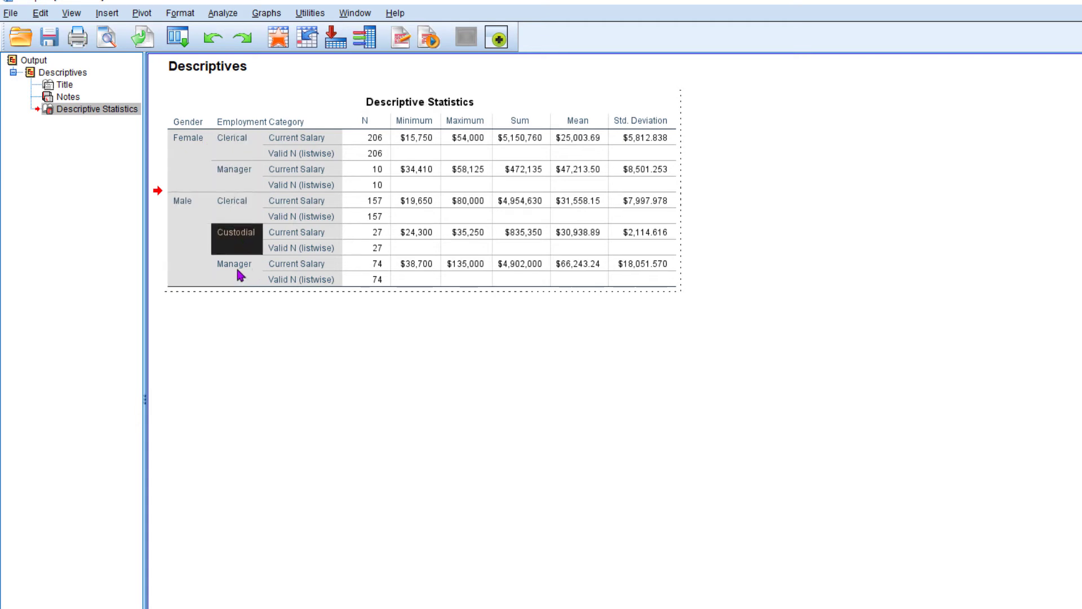
{"action": "left_click", "coordinate": [238, 274]}
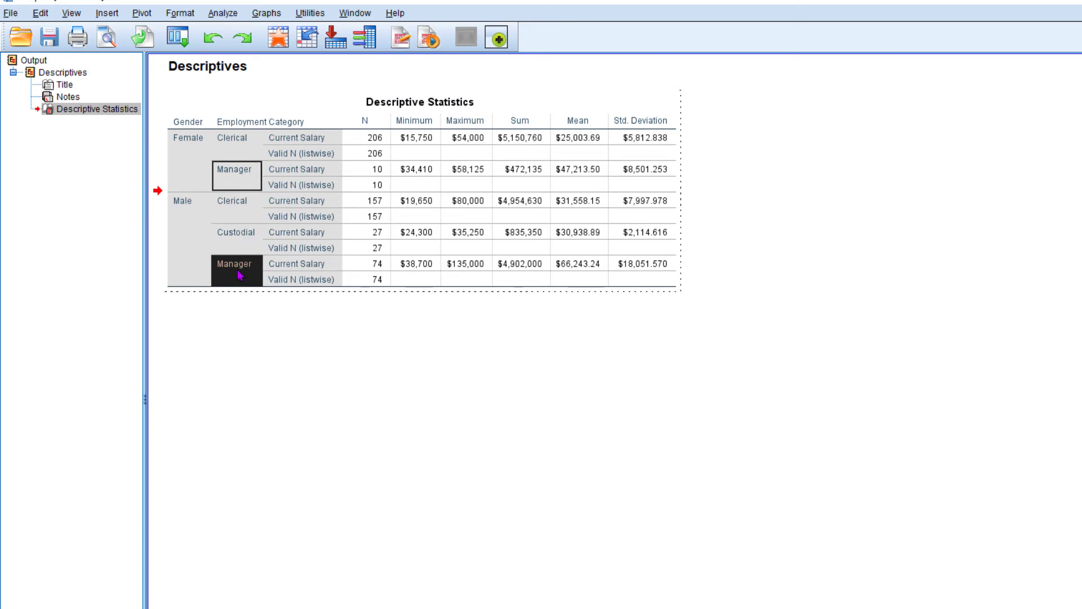
Examine the female clerical employees' Current Salary row, from the case counts through the standard deviation.
{"action": "left_click", "coordinate": [313, 144]}
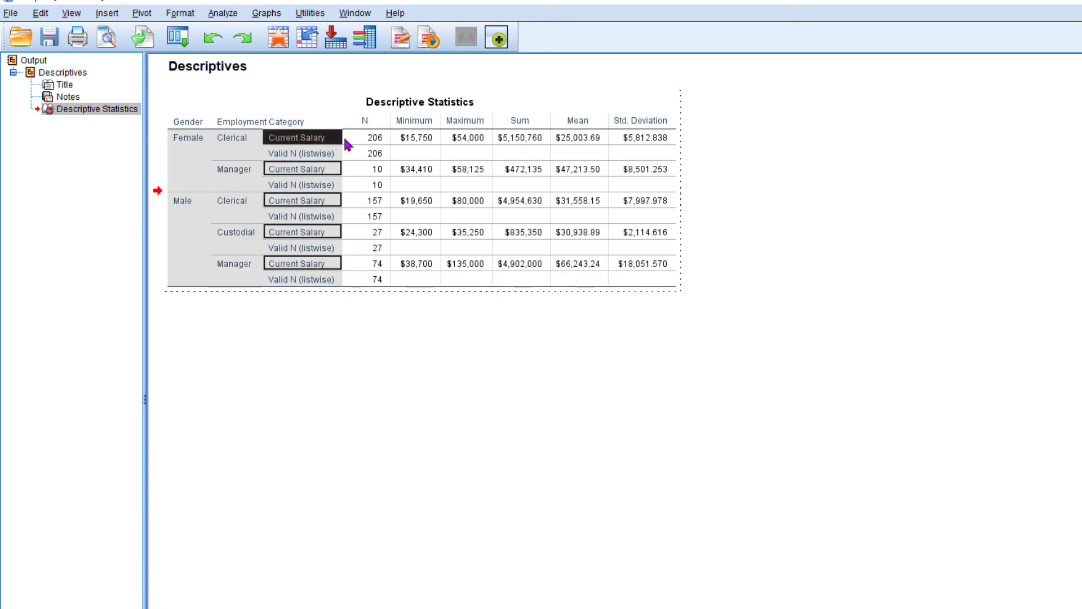
{"action": "left_click", "coordinate": [379, 141]}
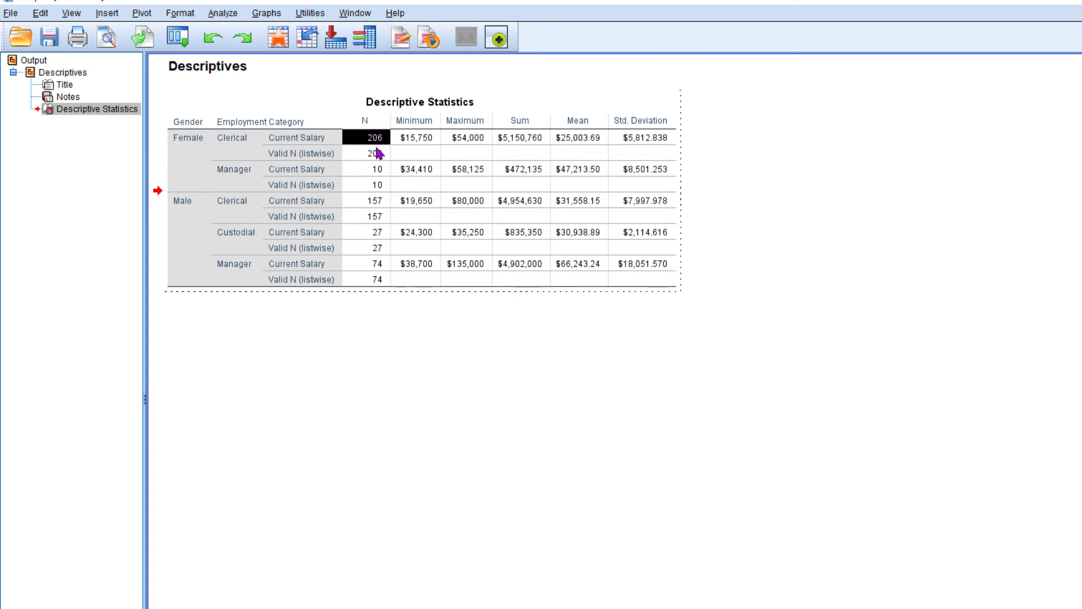
{"action": "left_click", "coordinate": [379, 156]}
{"action": "left_click", "coordinate": [428, 142]}
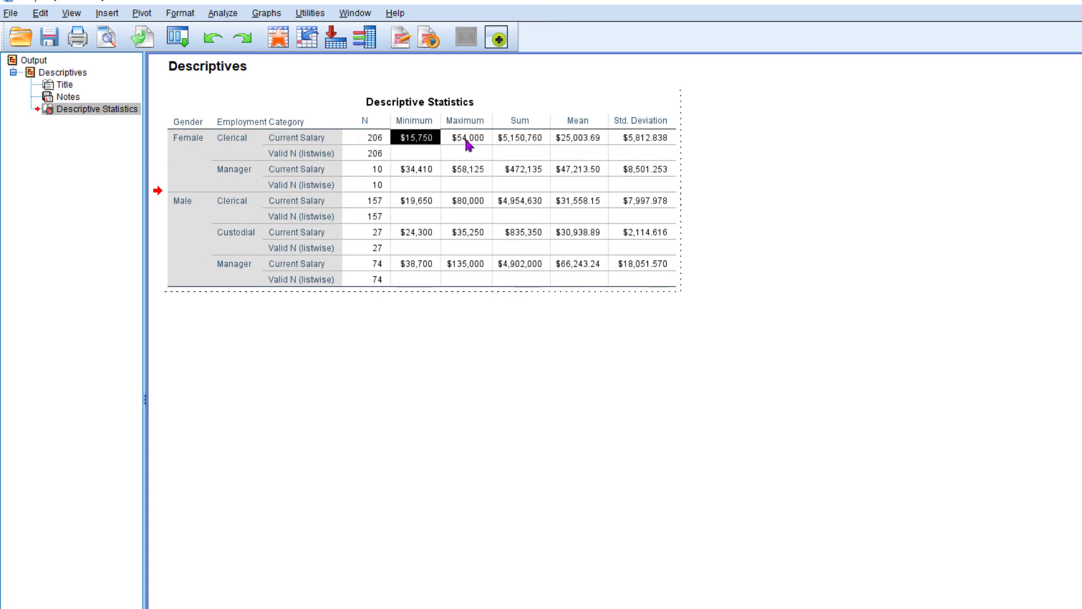
{"action": "left_click", "coordinate": [466, 143]}
{"action": "left_click", "coordinate": [533, 145]}
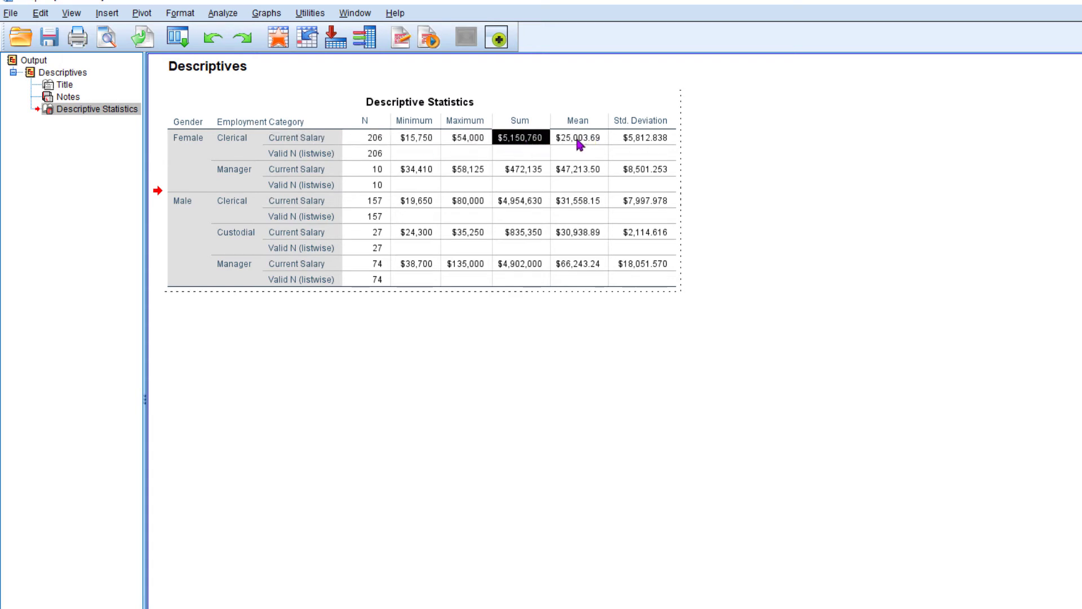
{"action": "left_click", "coordinate": [580, 147]}
{"action": "left_click", "coordinate": [641, 144]}
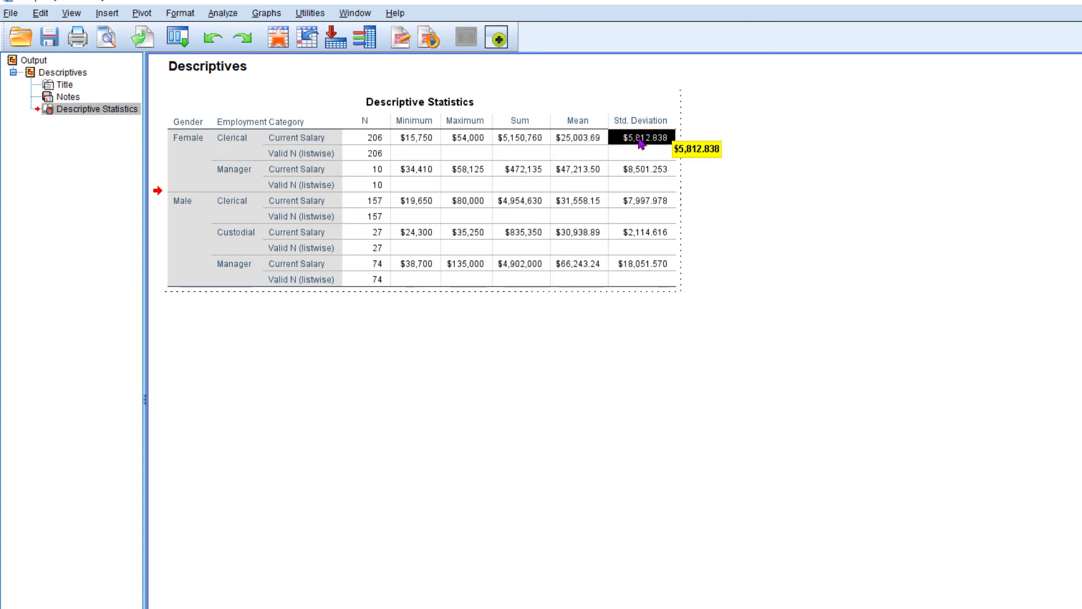
Examine the female managers' count, minimum, maximum, sum, mean and standard deviation of Current Salary.
{"action": "left_click", "coordinate": [237, 174]}
{"action": "left_click", "coordinate": [194, 145]}
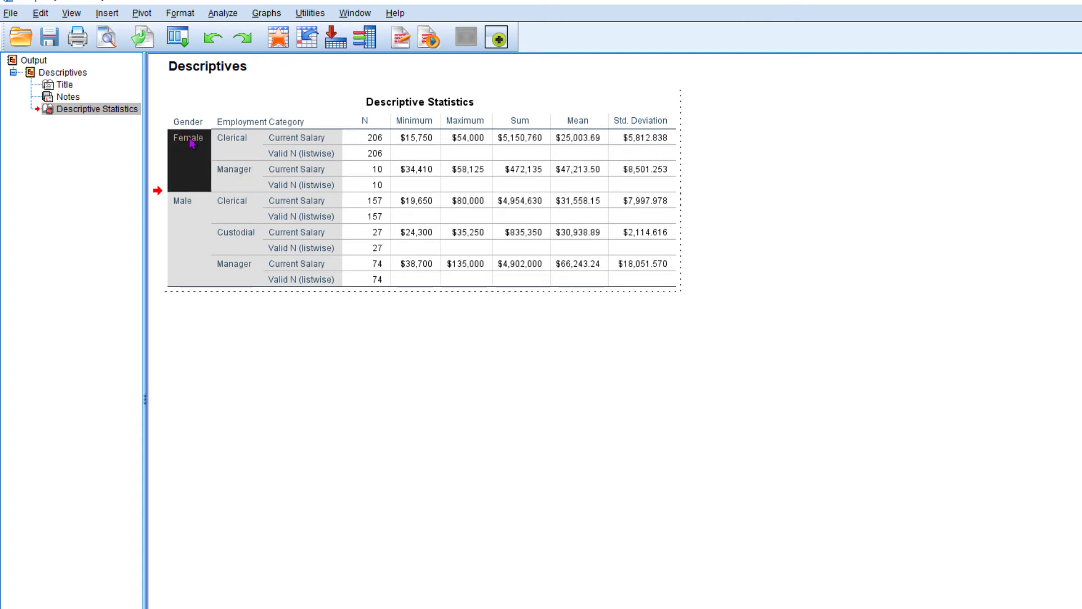
{"action": "left_click", "coordinate": [241, 176]}
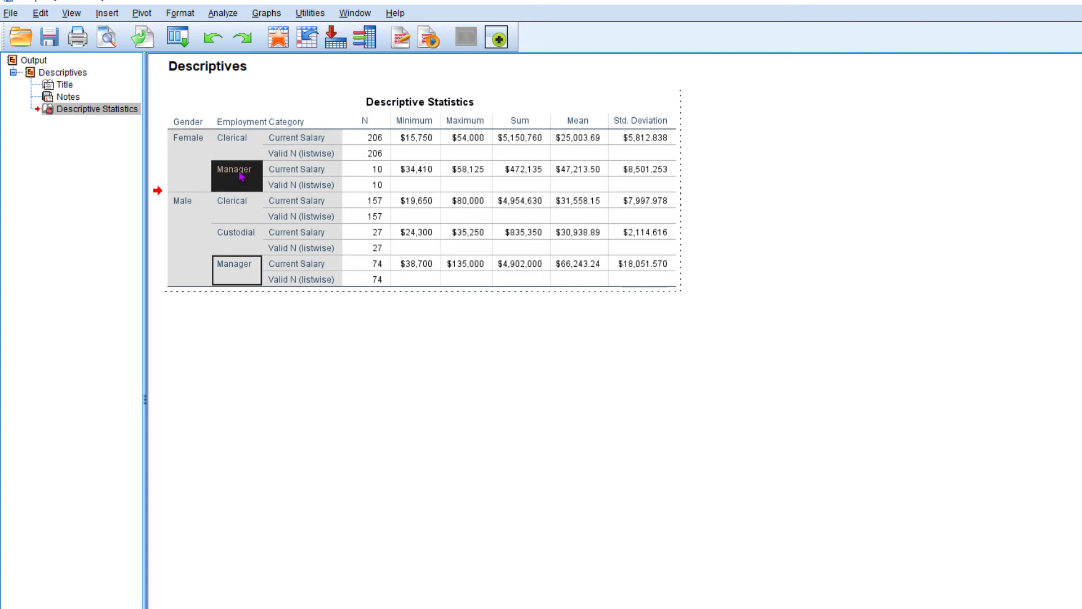
{"action": "left_click", "coordinate": [376, 174]}
{"action": "left_click", "coordinate": [418, 171]}
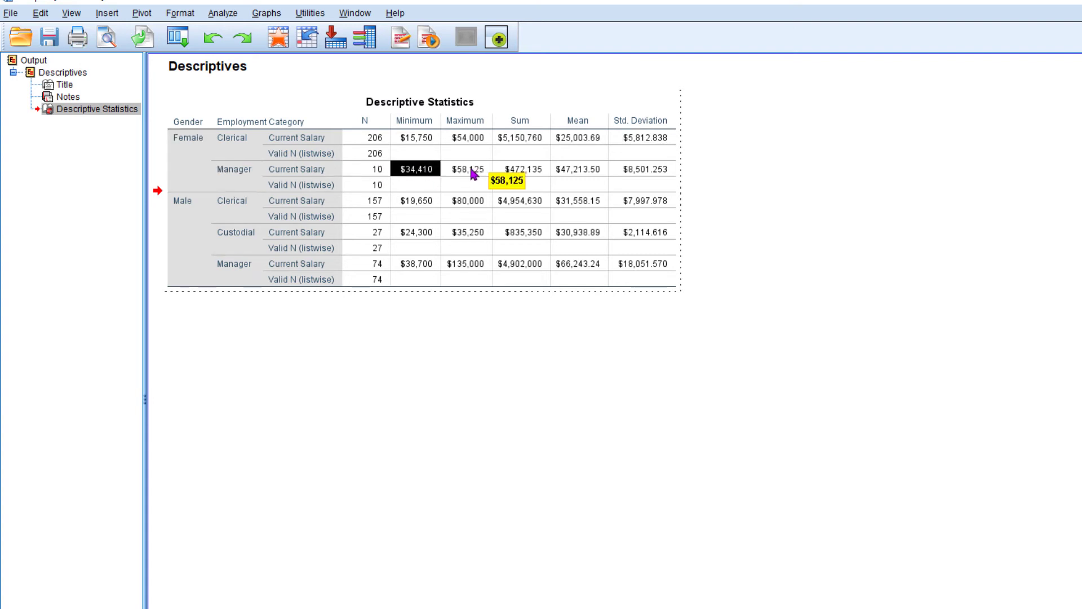
{"action": "left_click", "coordinate": [464, 176]}
{"action": "left_click", "coordinate": [521, 172]}
{"action": "left_click", "coordinate": [579, 170]}
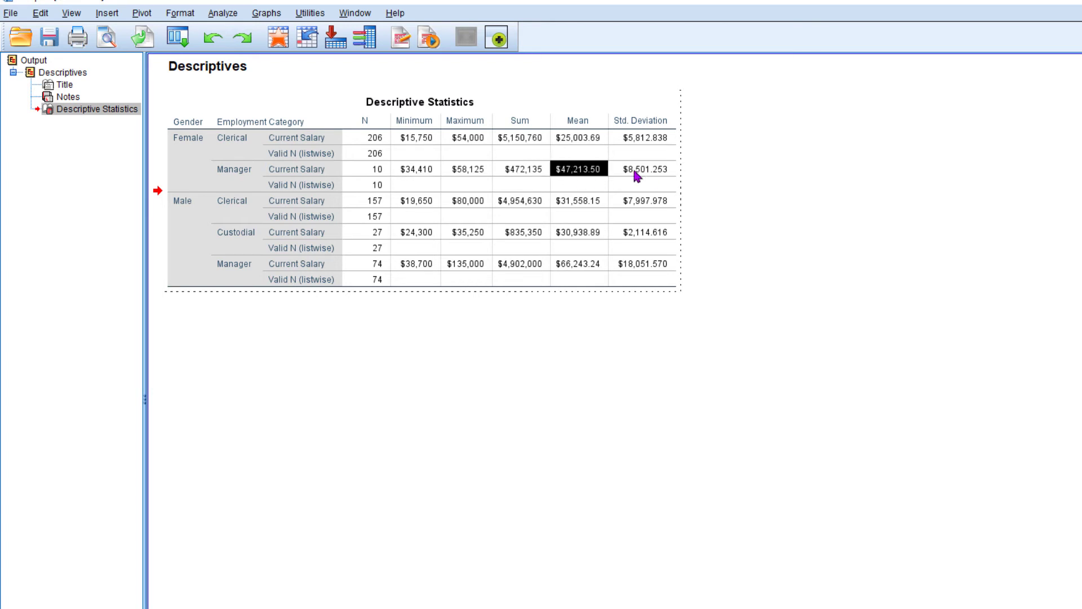
{"action": "left_click", "coordinate": [634, 172]}
Compare the employment categories listed for males and females, and examine the salary rows for male clerical, custodial and manager employees.
{"action": "left_click", "coordinate": [183, 208]}
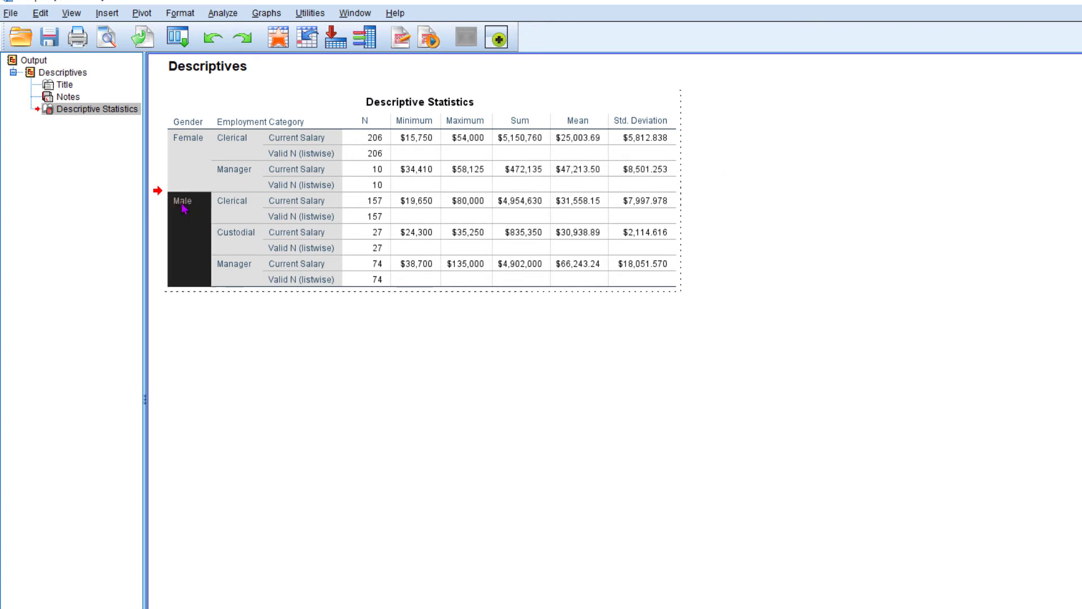
{"action": "left_click", "coordinate": [237, 236]}
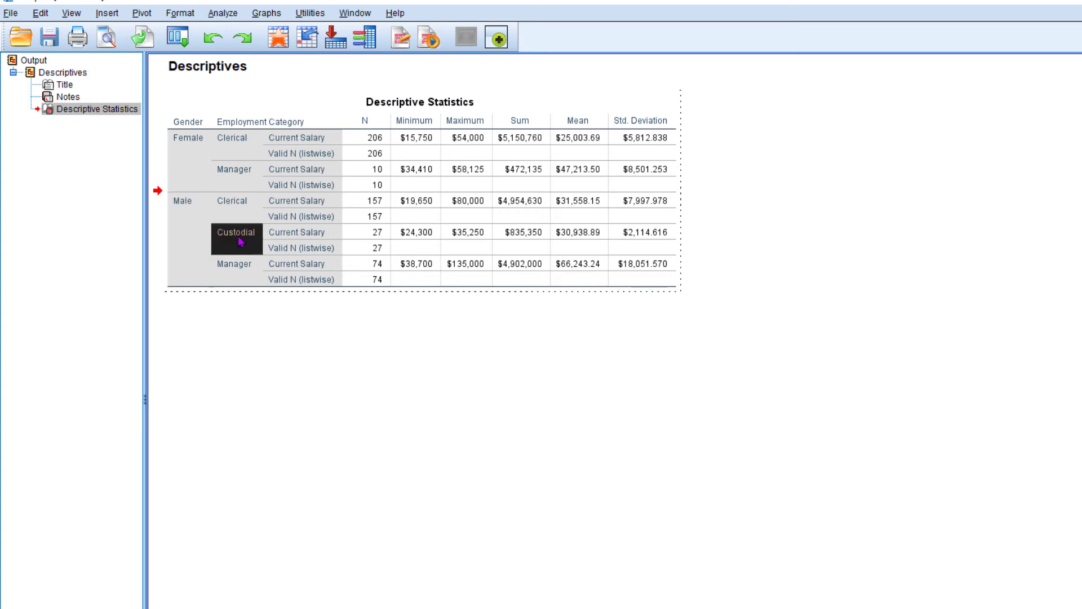
{"action": "left_click", "coordinate": [197, 144]}
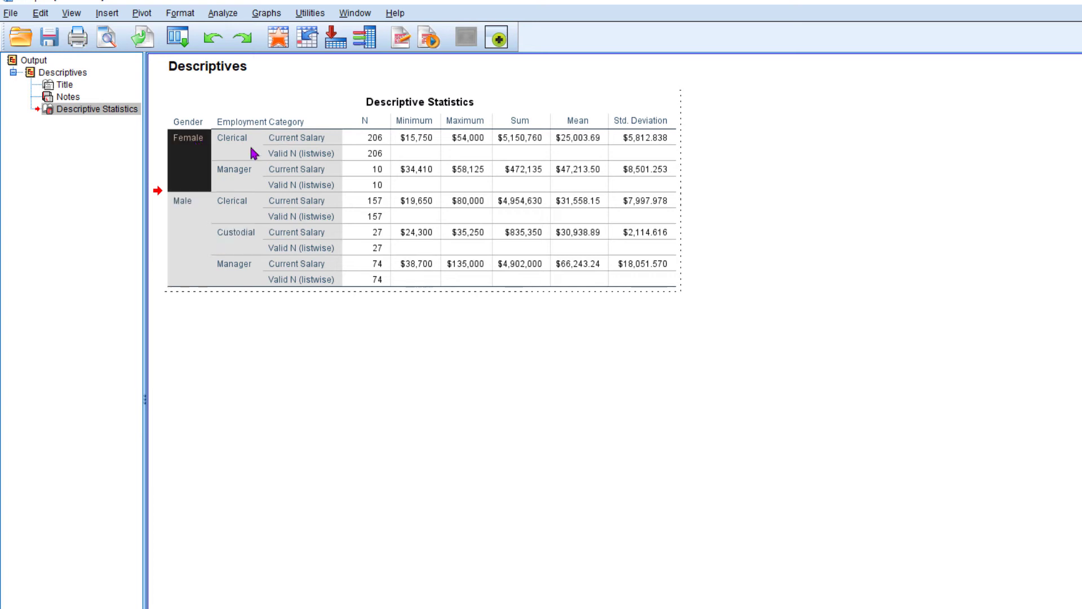
{"action": "left_click", "coordinate": [232, 205]}
{"action": "left_click", "coordinate": [231, 230]}
{"action": "left_click", "coordinate": [233, 266]}
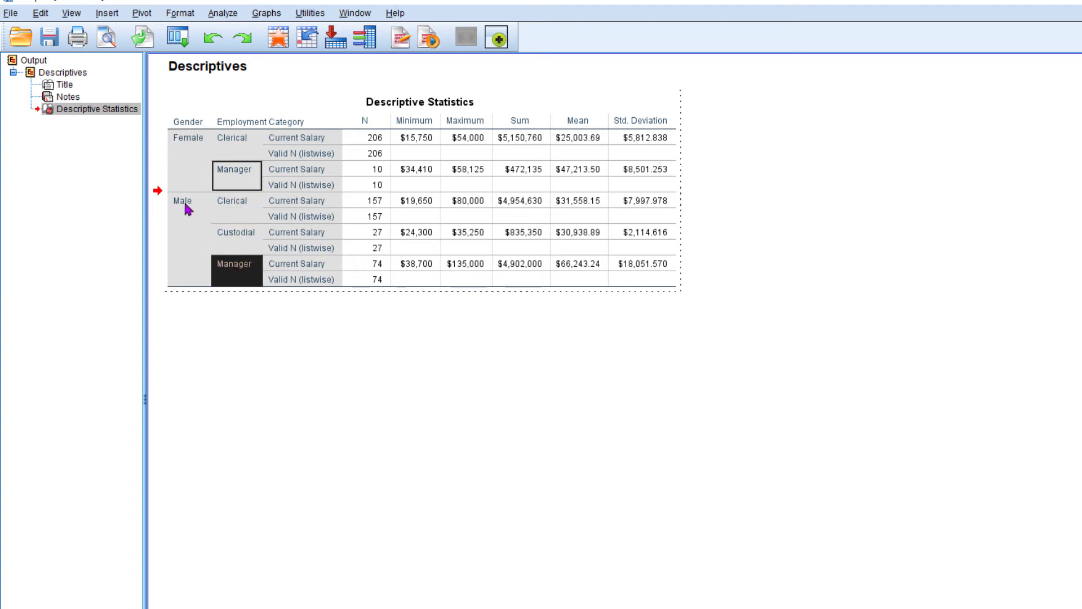
{"action": "left_click", "coordinate": [188, 208]}
{"action": "left_click", "coordinate": [232, 203]}
{"action": "left_click", "coordinate": [415, 202]}
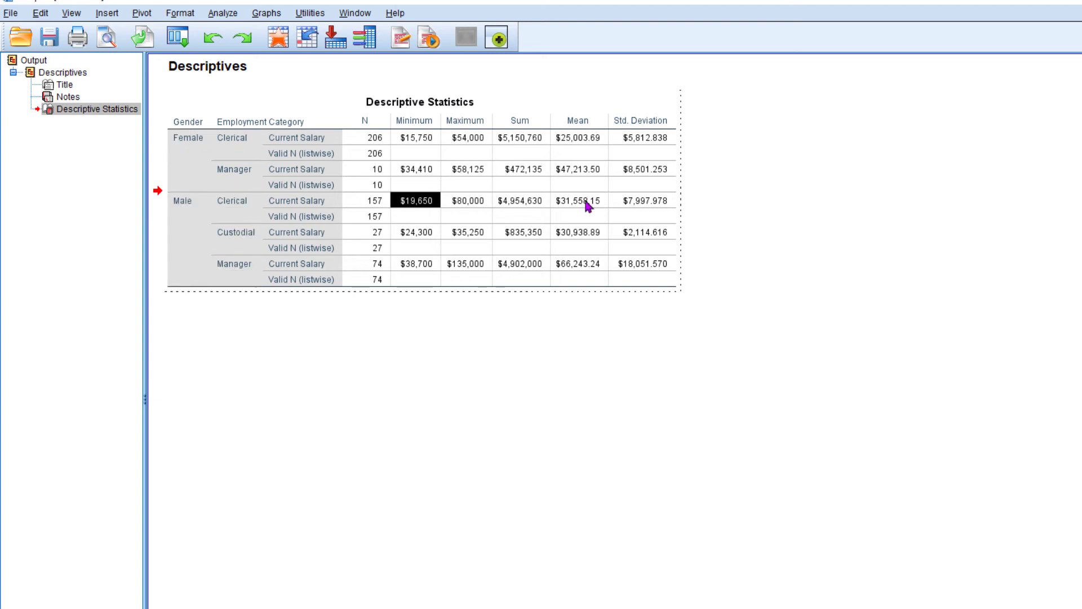
{"action": "left_click", "coordinate": [183, 207]}
{"action": "left_click", "coordinate": [243, 238]}
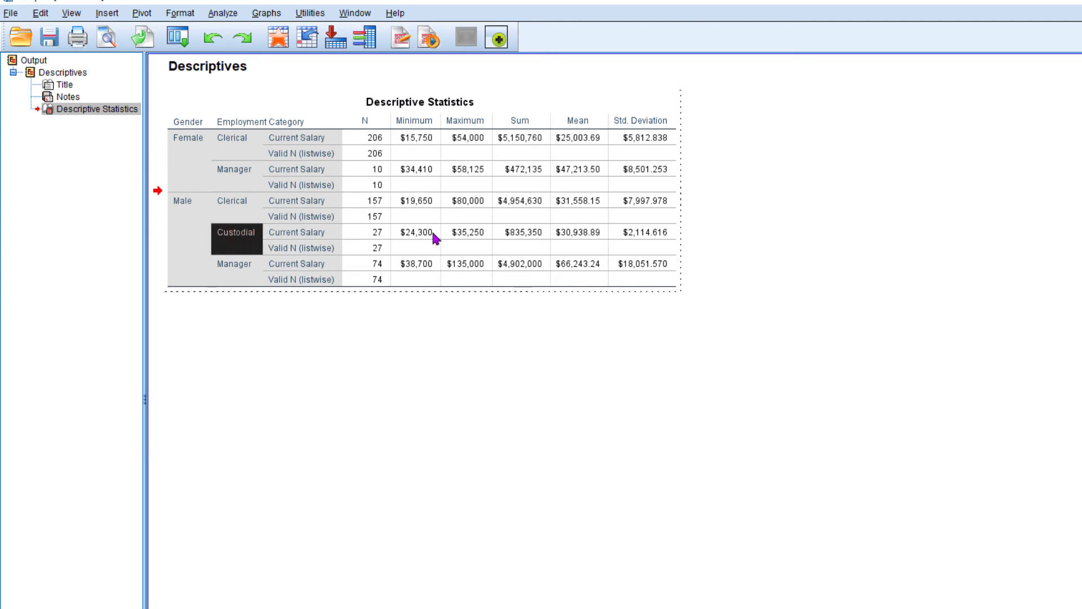
{"action": "left_click", "coordinate": [238, 266]}
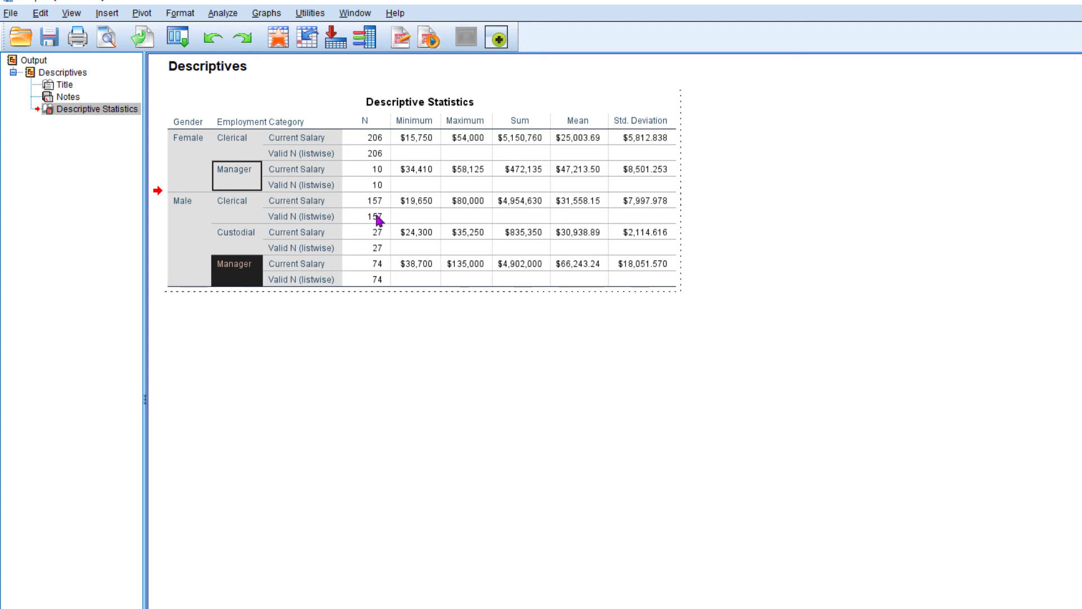
Leave the table editing and, in the Data Editor, set Split File to organize output by groups based on Gender and Employment Category.
{"action": "left_click", "coordinate": [438, 370]}
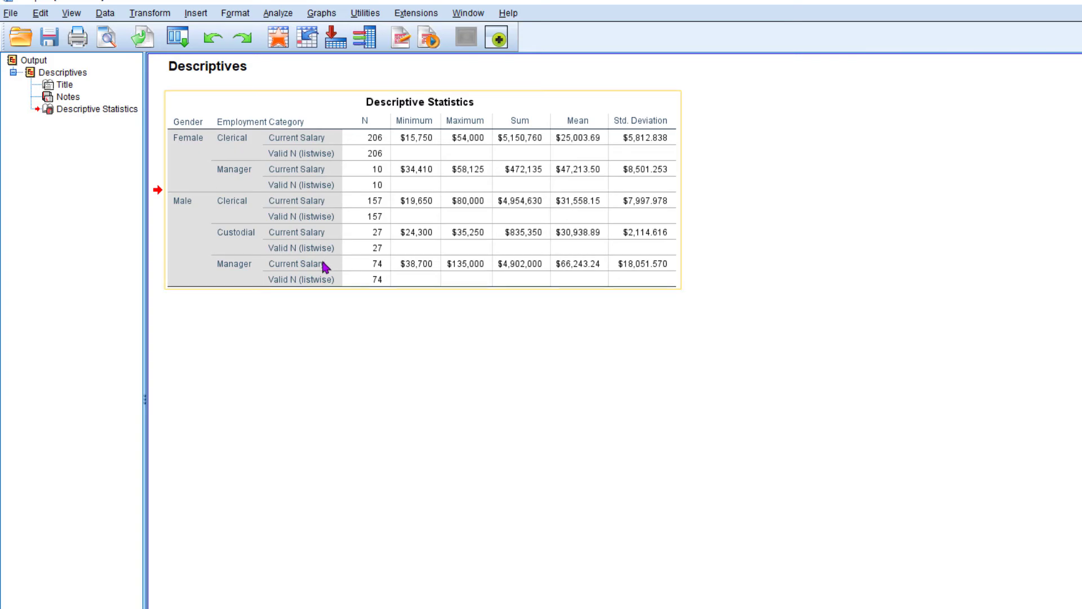
{"action": "key", "text": "alt+Tab"}
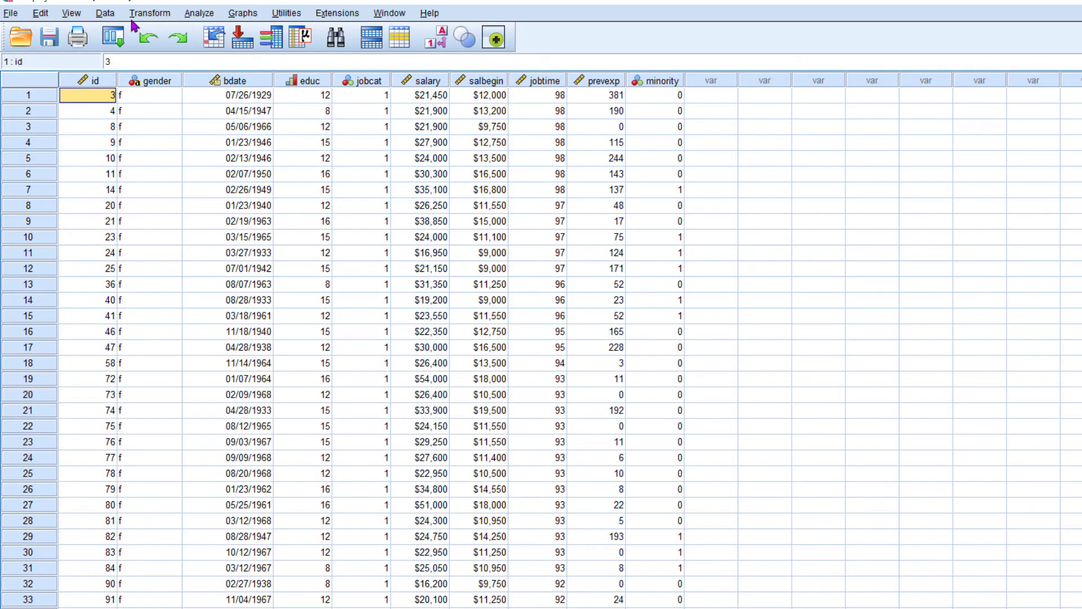
{"action": "left_click", "coordinate": [105, 13]}
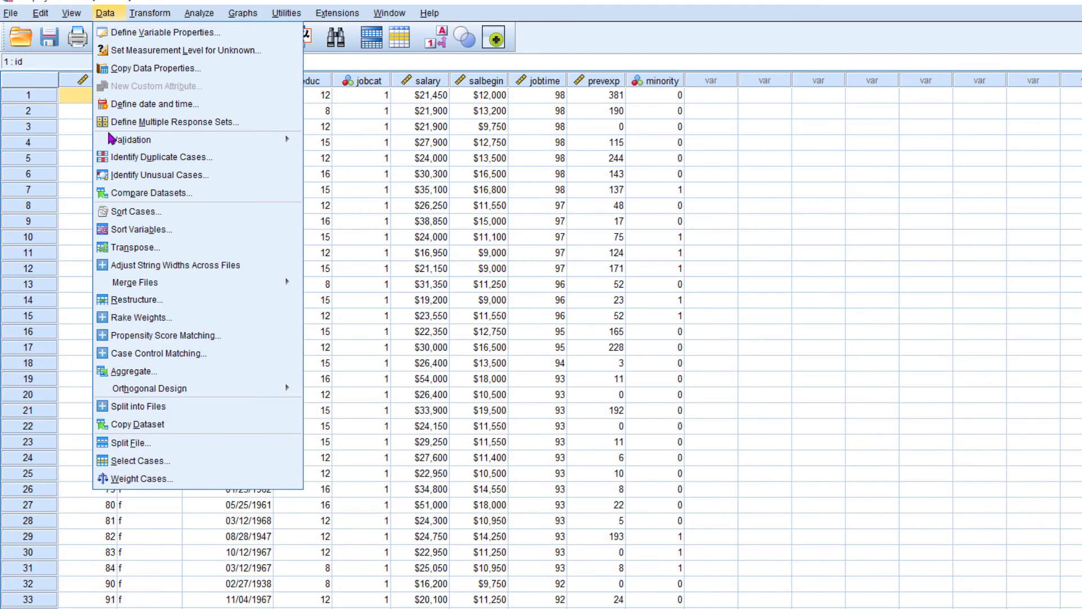
{"action": "left_click", "coordinate": [161, 443]}
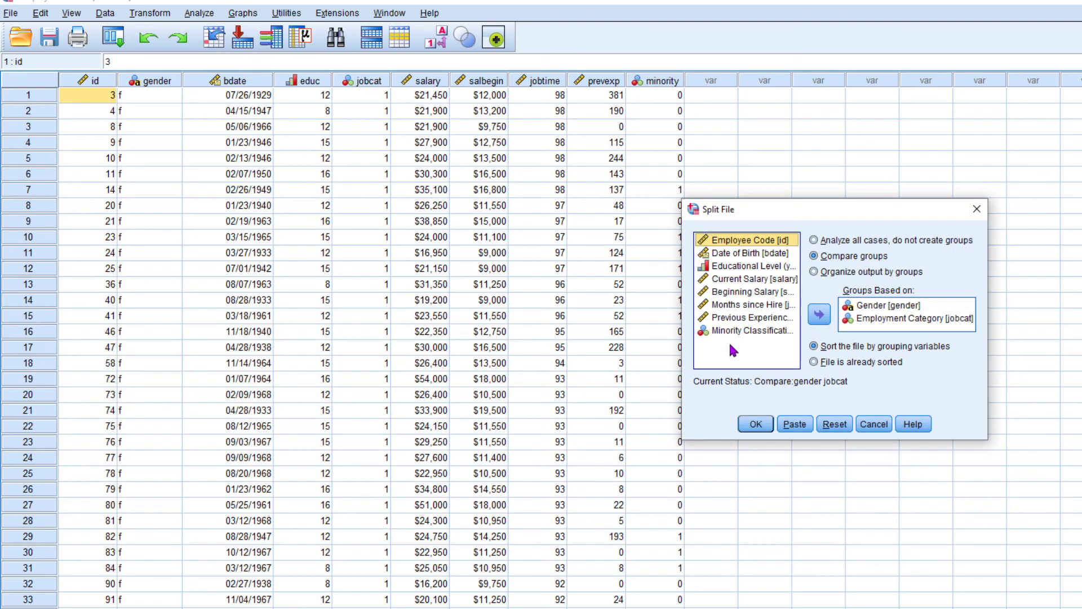
{"action": "left_click", "coordinate": [856, 273]}
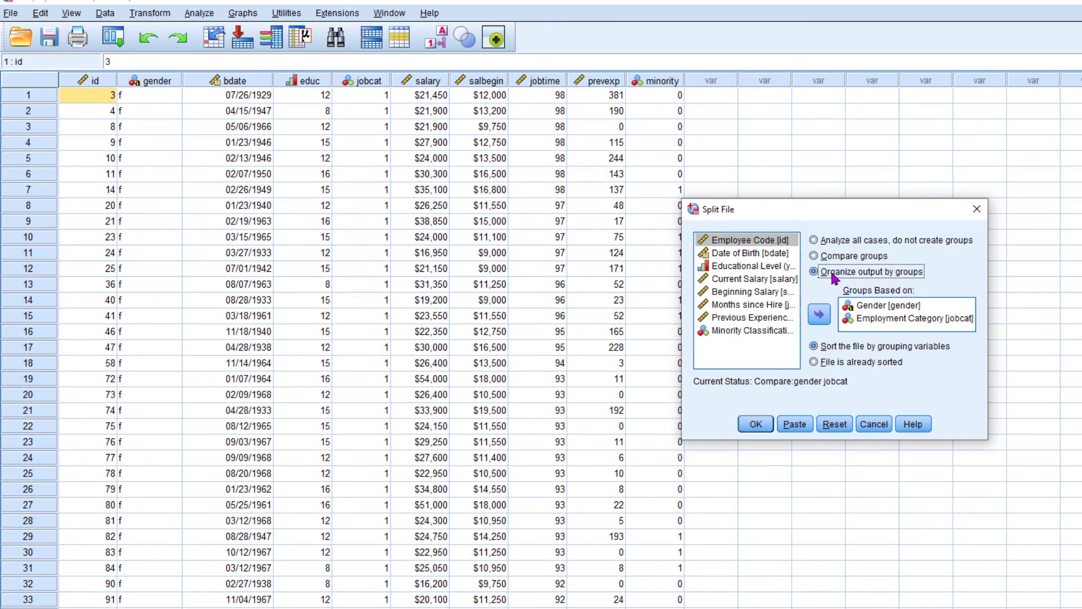
{"action": "left_click", "coordinate": [756, 424]}
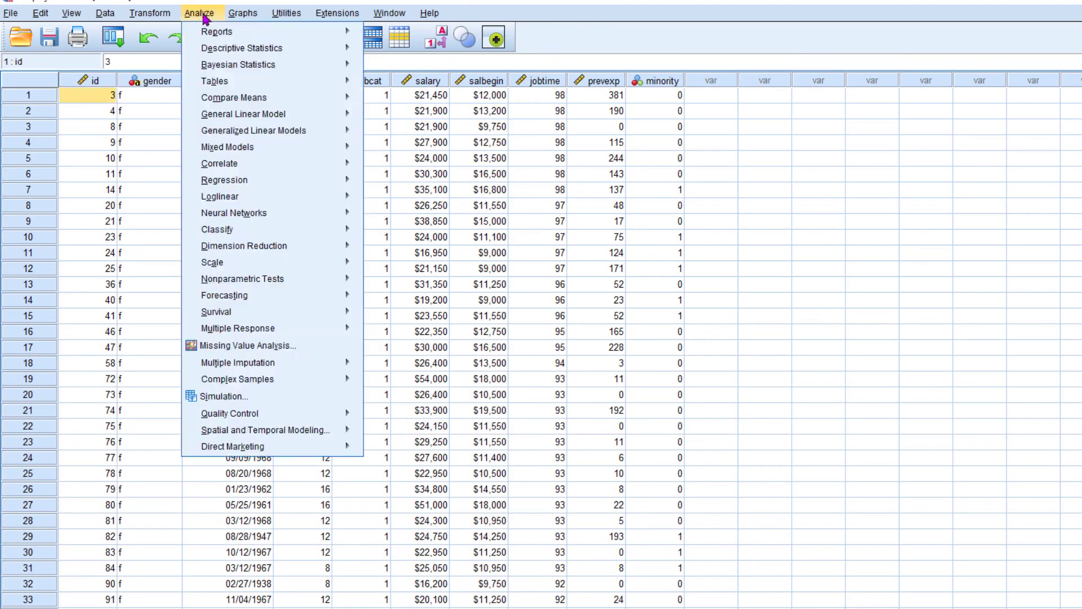
Run Descriptives on Current Salary with the existing statistics options.
{"action": "left_click", "coordinate": [200, 13]}
{"action": "left_click", "coordinate": [200, 13]}
{"action": "mouse_move", "coordinate": [231, 54]}
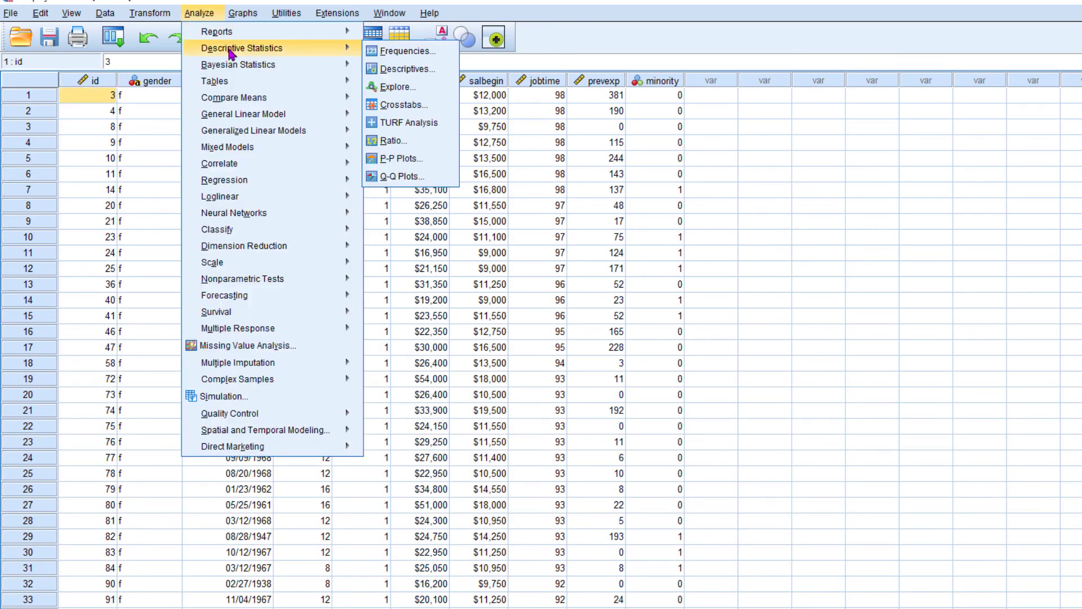
{"action": "left_click", "coordinate": [401, 69]}
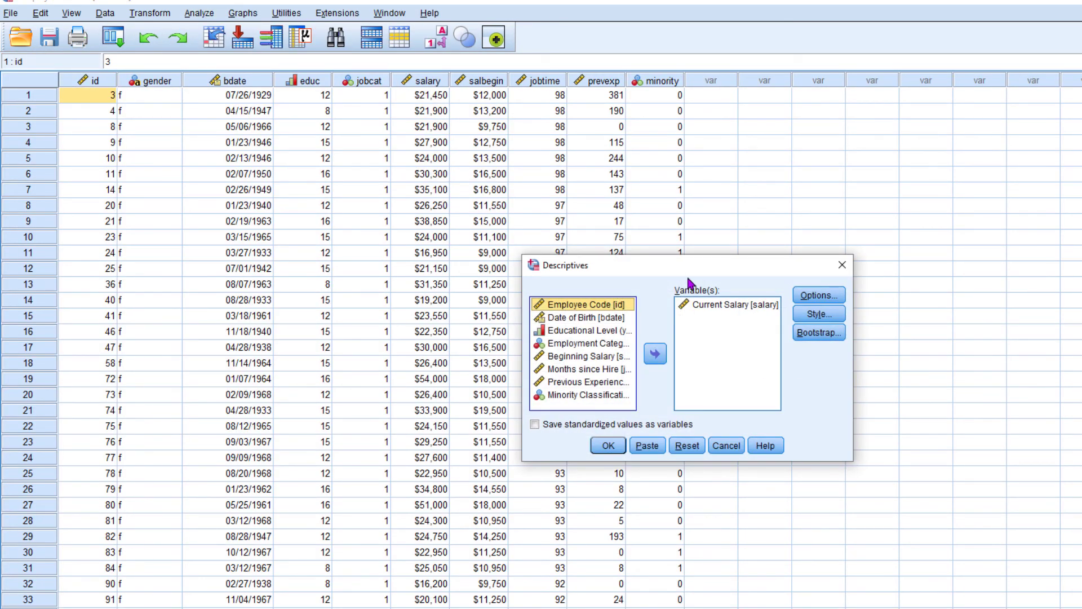
{"action": "left_click", "coordinate": [740, 247]}
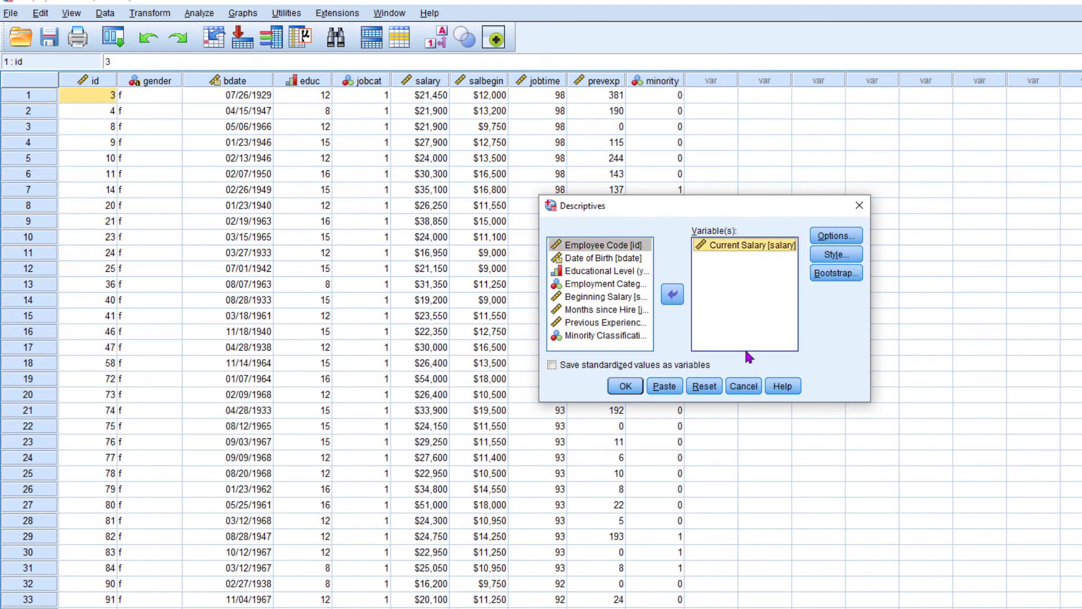
{"action": "left_click", "coordinate": [624, 388]}
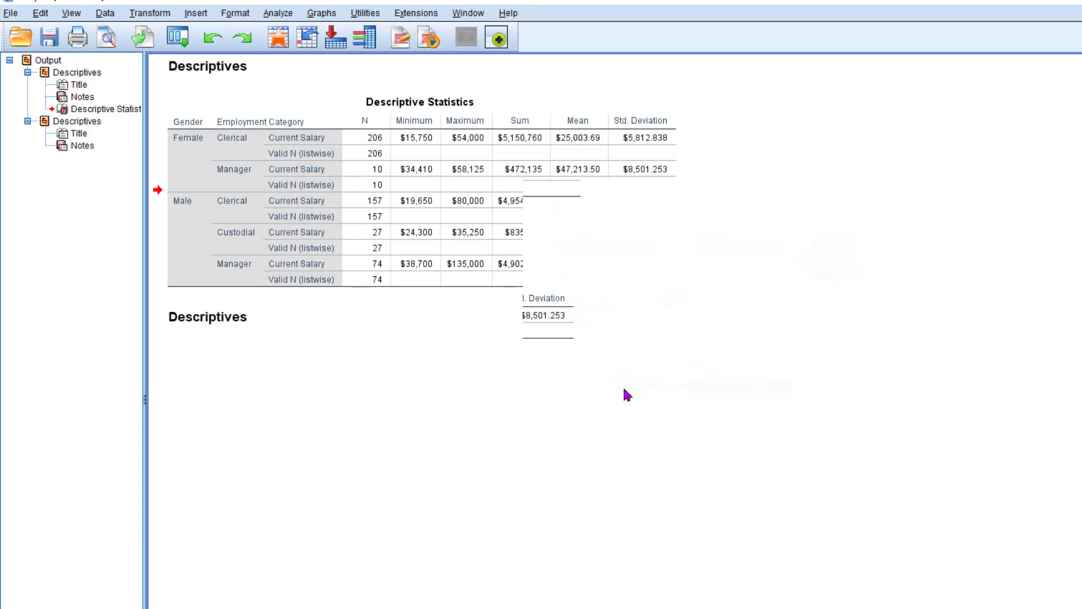
Compare the combined table with the separate group output, and examine the female clerical, female manager and male clerical headings.
{"action": "scroll", "coordinate": [330, 233], "scroll_direction": "up", "scroll_amount": 3}
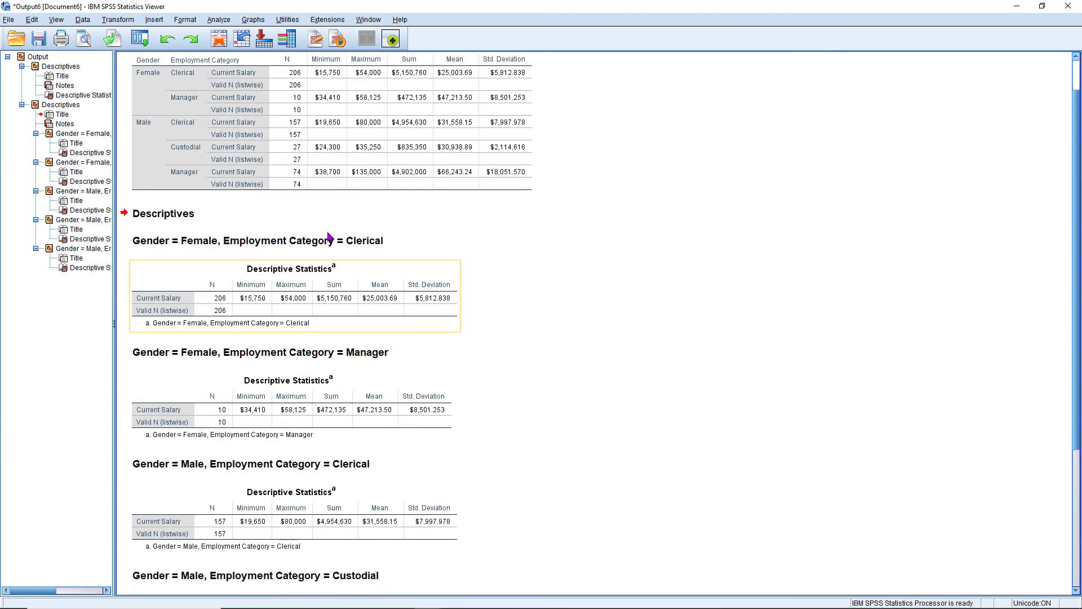
{"action": "scroll", "coordinate": [330, 236], "scroll_direction": "up", "scroll_amount": 1}
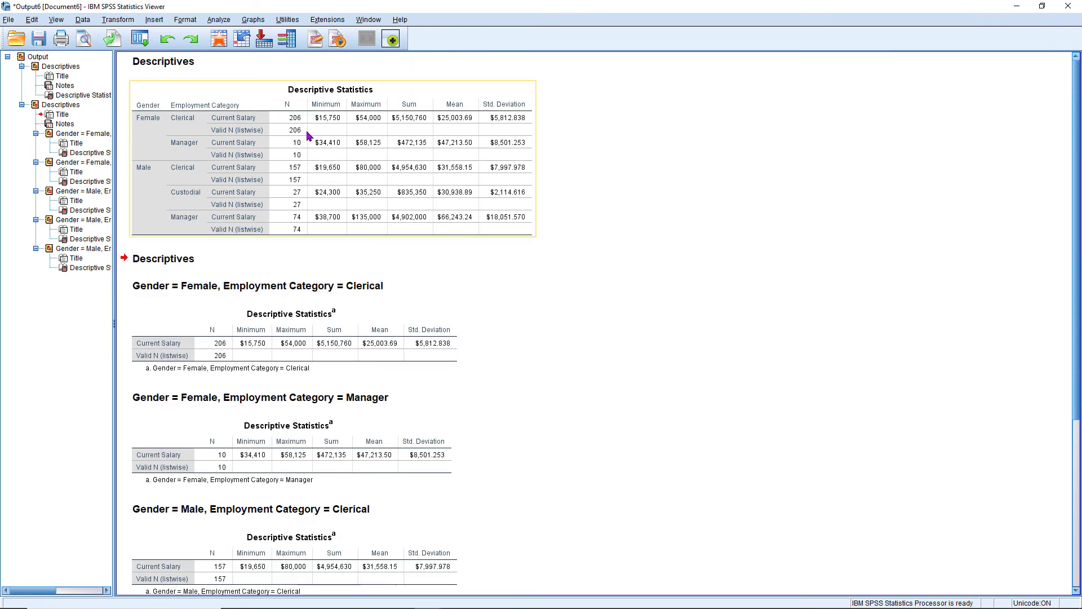
{"action": "scroll", "coordinate": [395, 184], "scroll_direction": "down", "scroll_amount": 4}
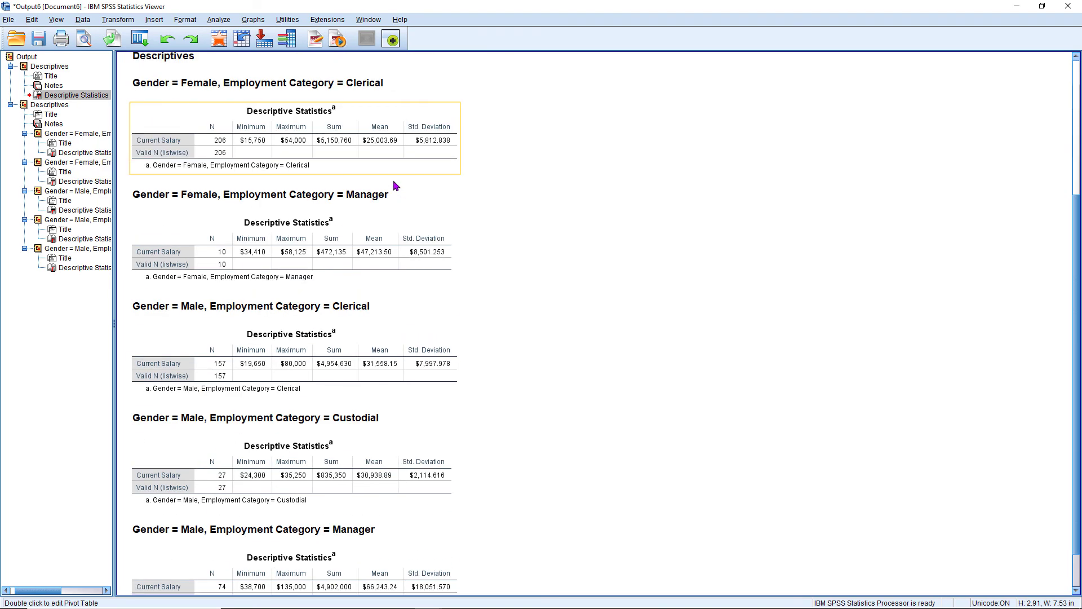
{"action": "left_click", "coordinate": [300, 144]}
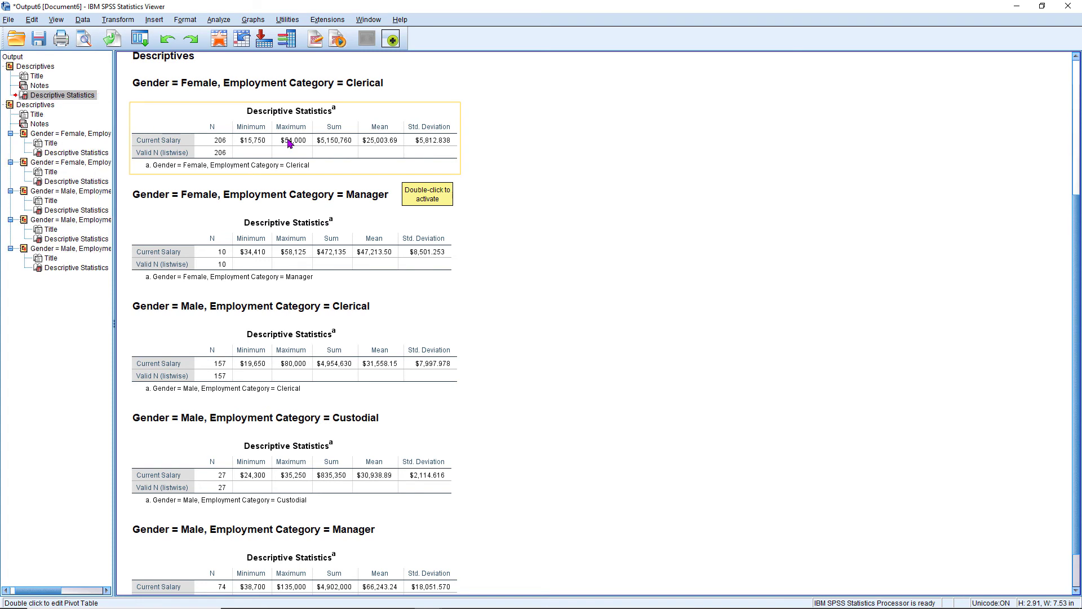
{"action": "left_click", "coordinate": [174, 87]}
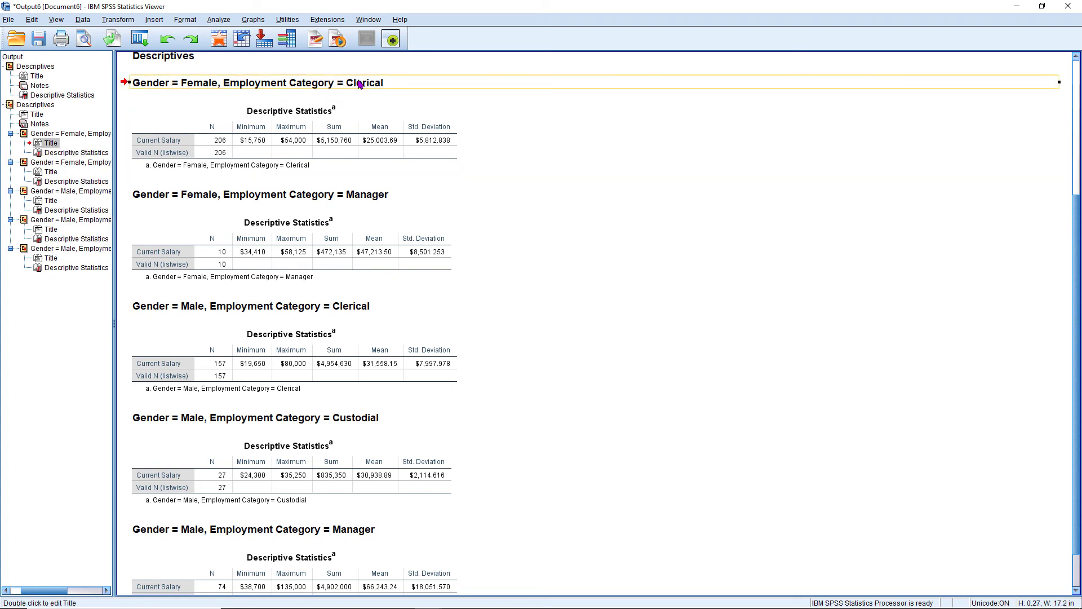
{"action": "scroll", "coordinate": [358, 90], "scroll_direction": "down", "scroll_amount": 1}
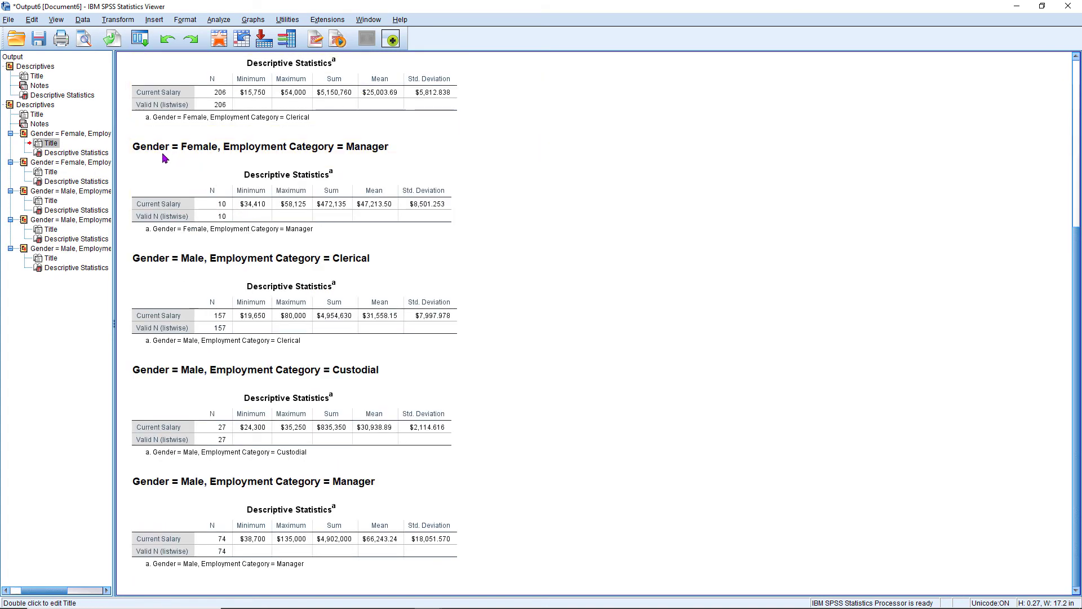
{"action": "left_click", "coordinate": [396, 152]}
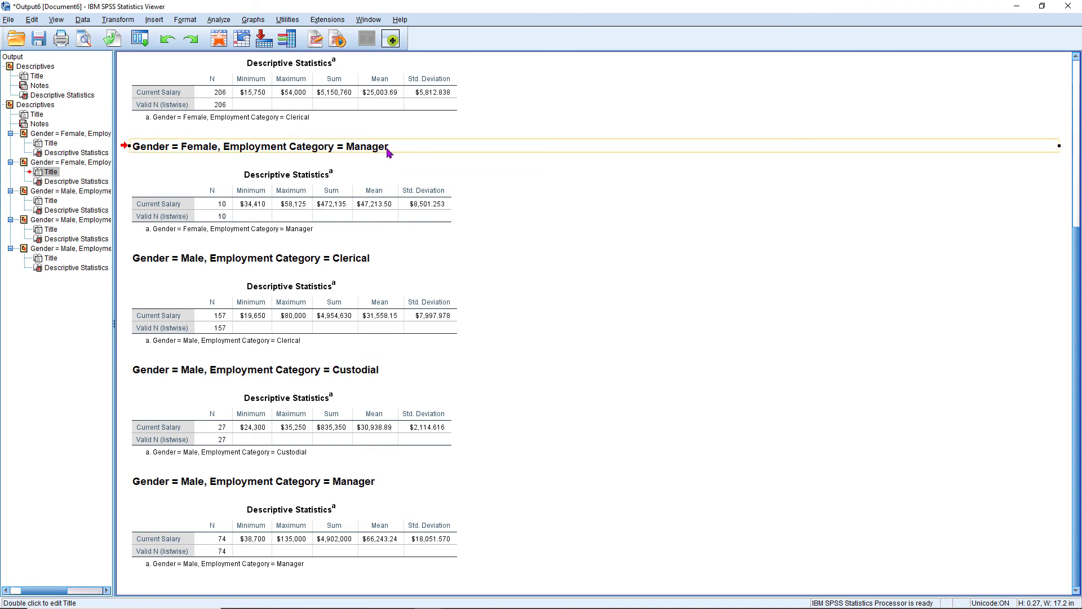
{"action": "left_click", "coordinate": [168, 261]}
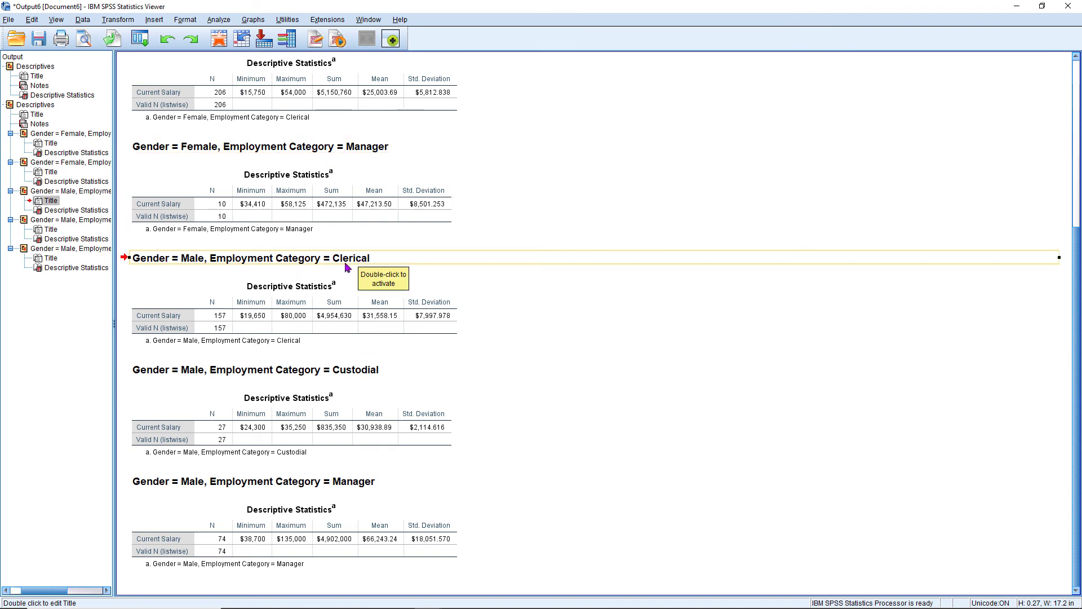
Review the female group headings again and examine the headings for male custodial and male manager employees.
{"action": "left_click", "coordinate": [344, 148]}
{"action": "scroll", "coordinate": [357, 151], "scroll_direction": "up", "scroll_amount": 3}
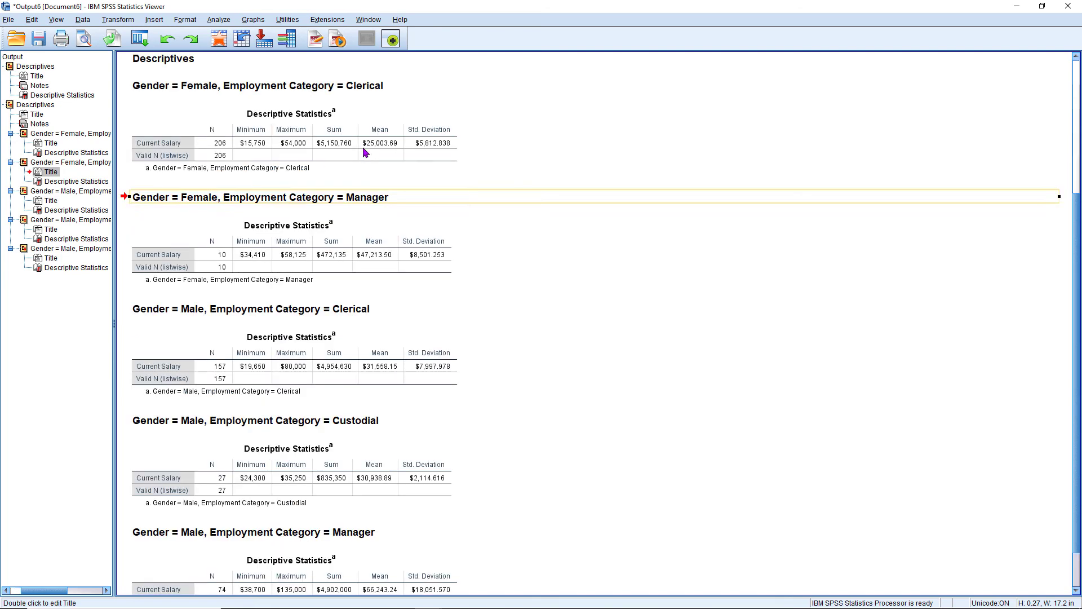
{"action": "left_click", "coordinate": [210, 138]}
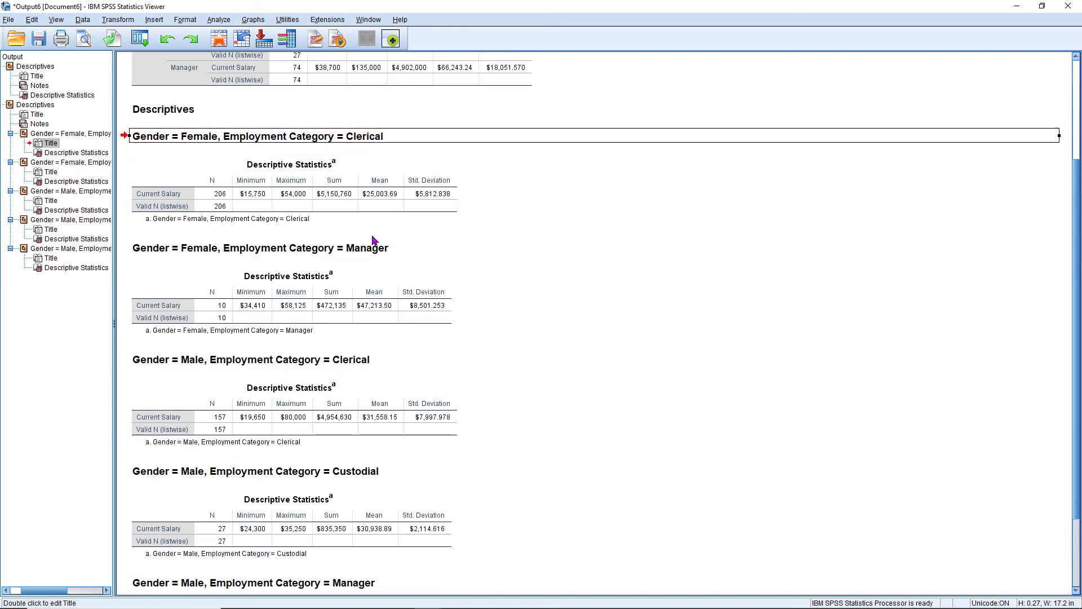
{"action": "scroll", "coordinate": [363, 242], "scroll_direction": "down", "scroll_amount": 3}
{"action": "left_click", "coordinate": [178, 379]}
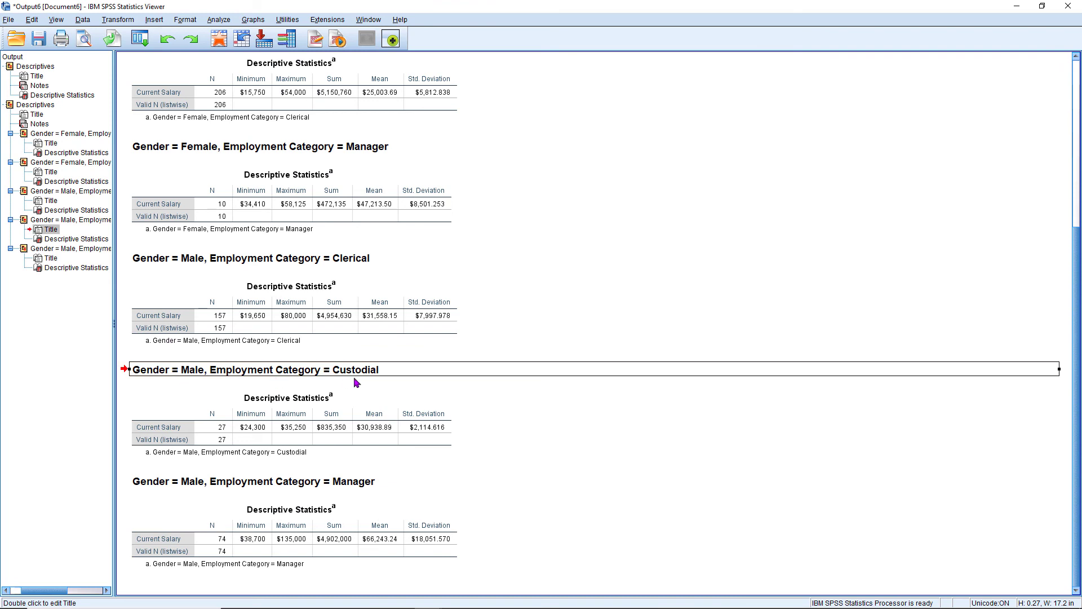
{"action": "left_click", "coordinate": [336, 483]}
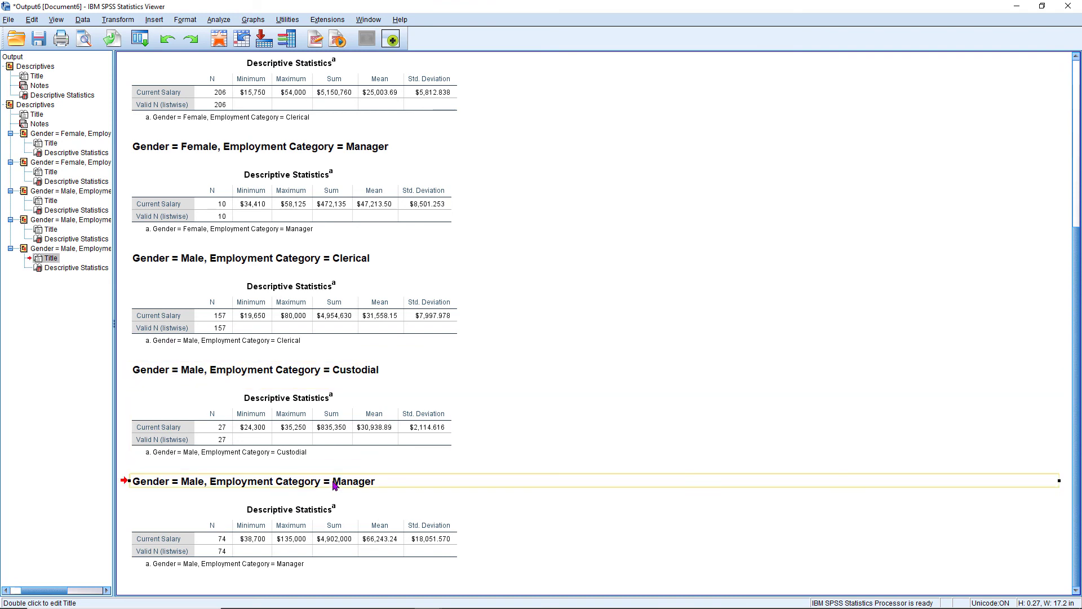
Check each Gender and Employment Category combination in the combined table against its own separate Descriptive Statistics table.
{"action": "scroll", "coordinate": [396, 238], "scroll_direction": "up", "scroll_amount": 5}
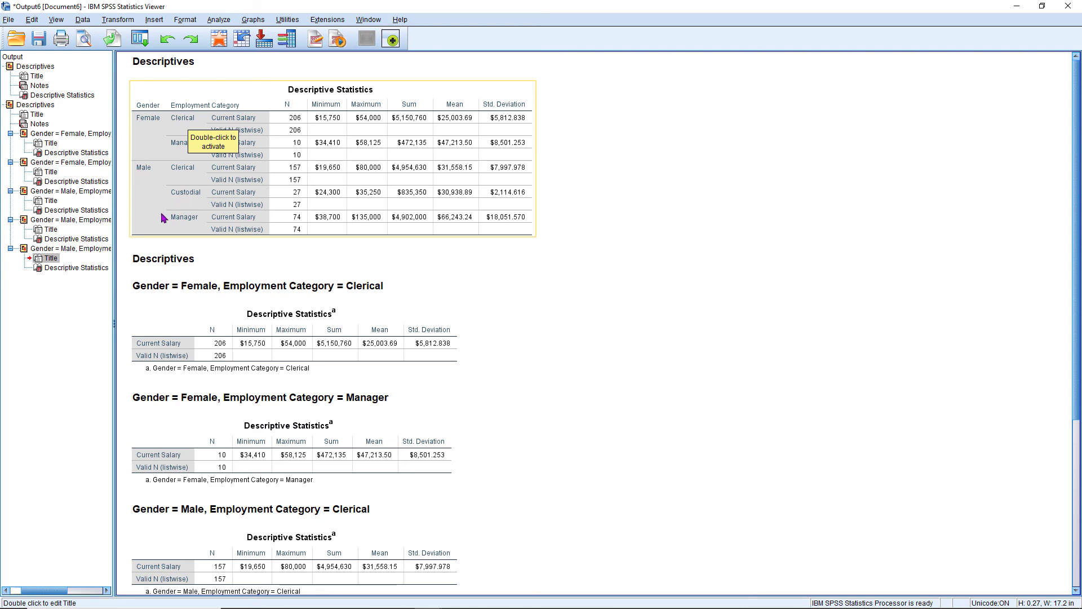
{"action": "scroll", "coordinate": [286, 185], "scroll_direction": "down", "scroll_amount": 3}
{"action": "left_click", "coordinate": [286, 185]}
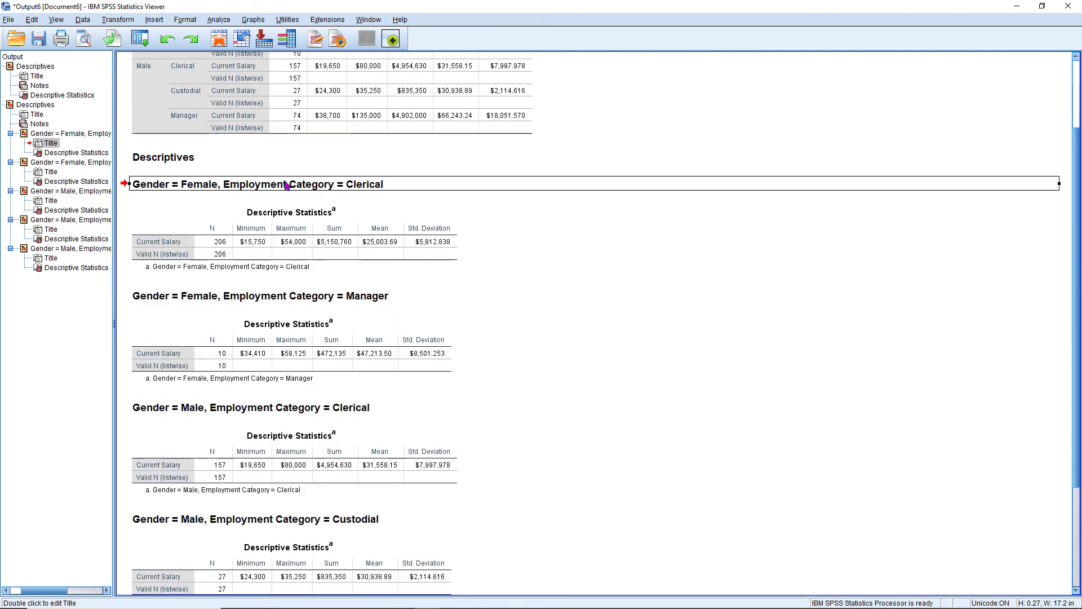
{"action": "scroll", "coordinate": [376, 192], "scroll_direction": "down", "scroll_amount": 1}
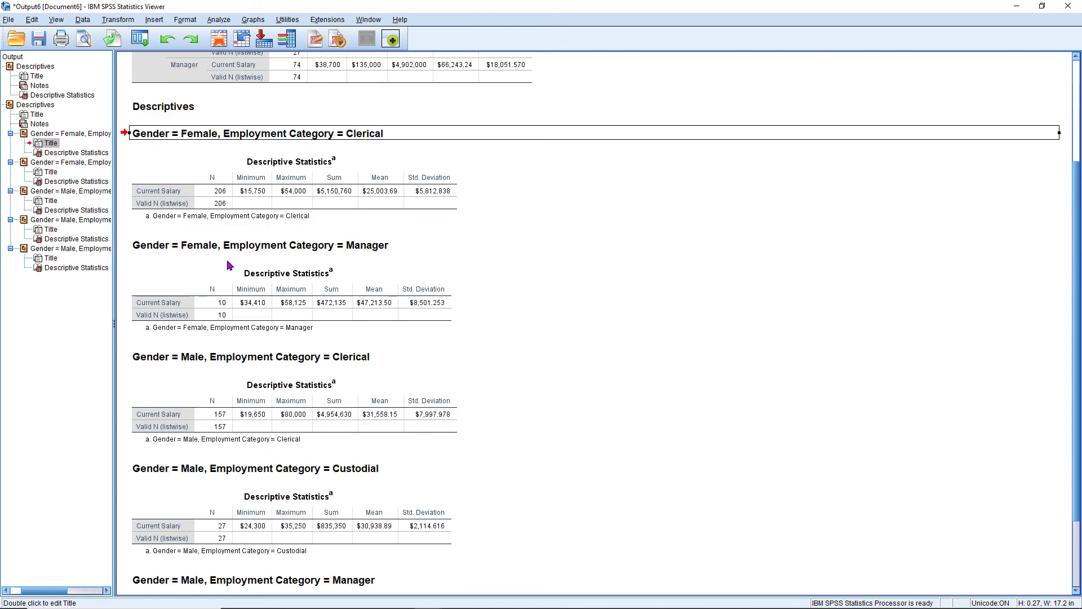
{"action": "left_click", "coordinate": [374, 248]}
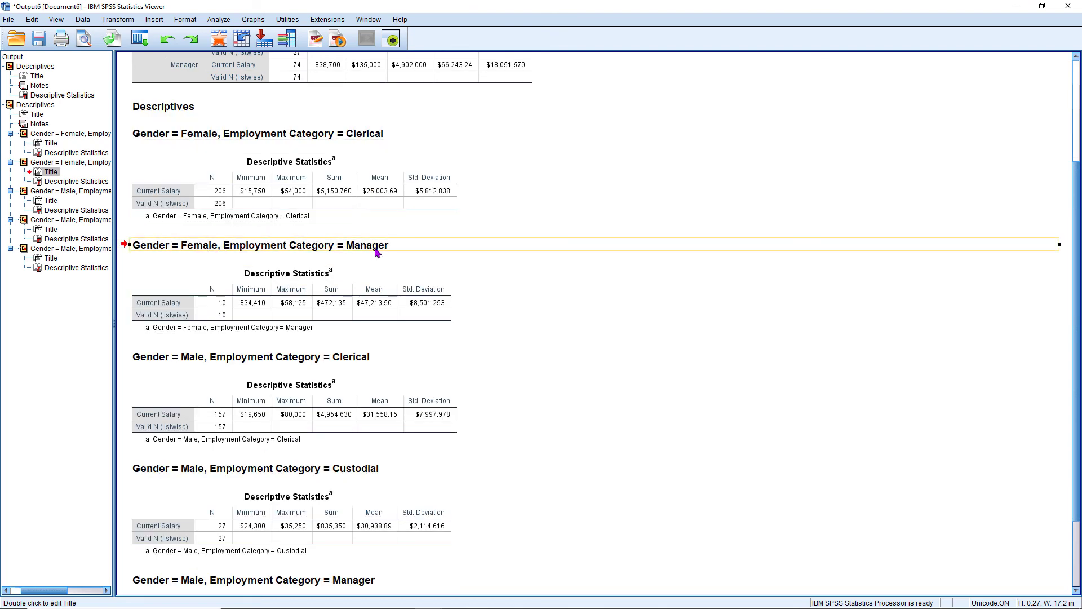
{"action": "scroll", "coordinate": [376, 251], "scroll_direction": "down", "scroll_amount": 2}
{"action": "left_click", "coordinate": [195, 264]}
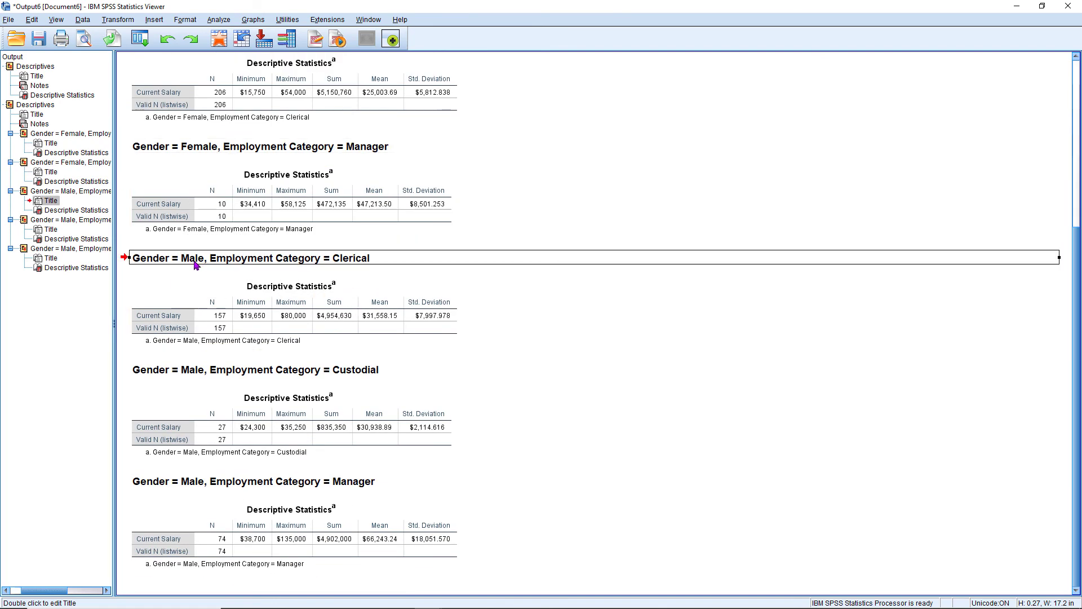
{"action": "left_click", "coordinate": [192, 376]}
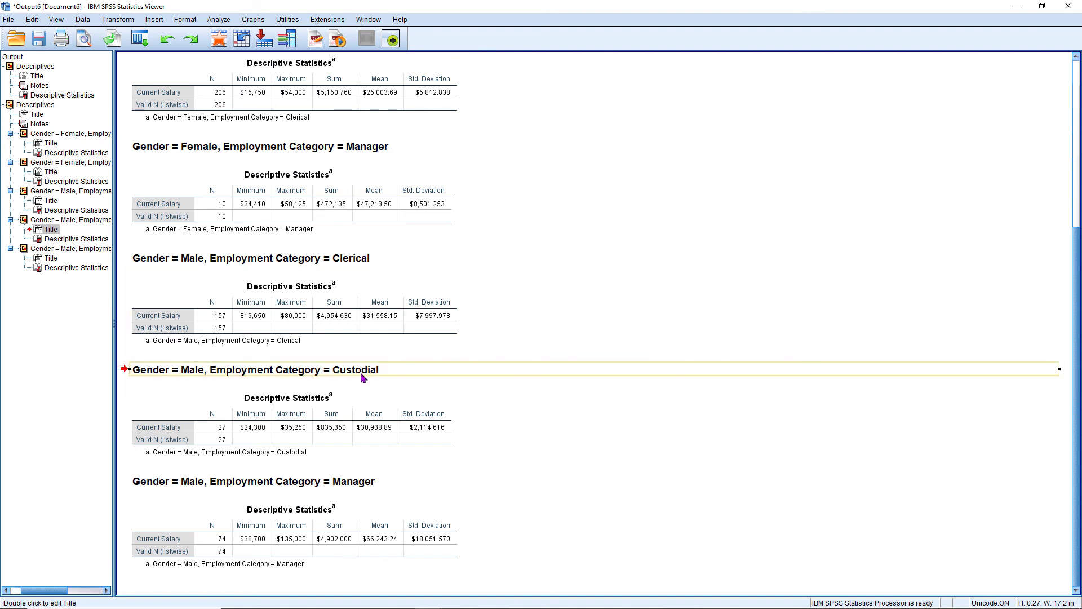
{"action": "left_click", "coordinate": [177, 488]}
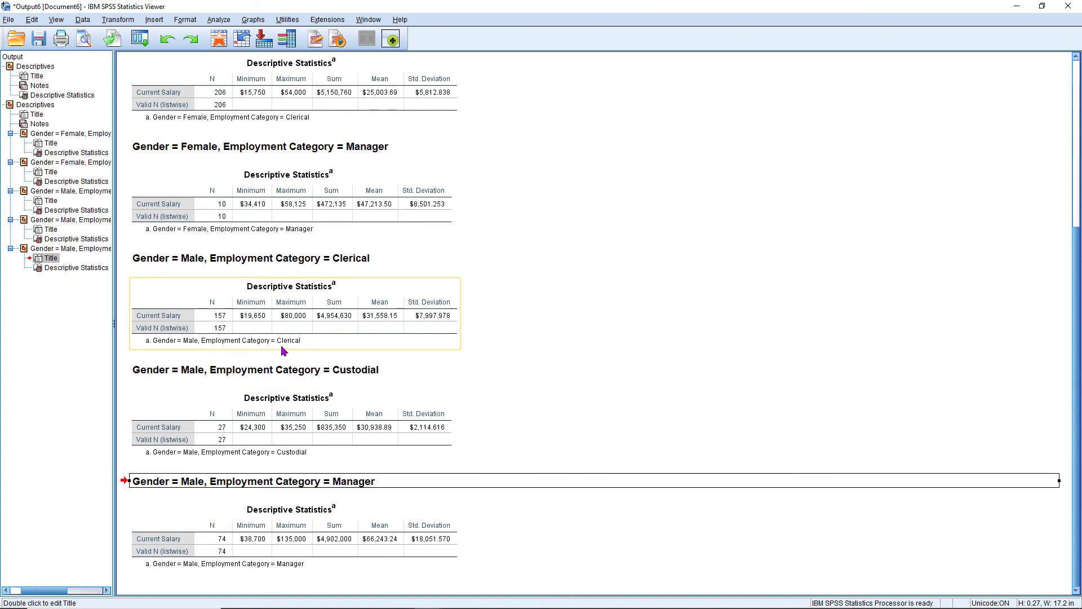
{"action": "scroll", "coordinate": [283, 350], "scroll_direction": "up", "scroll_amount": 5}
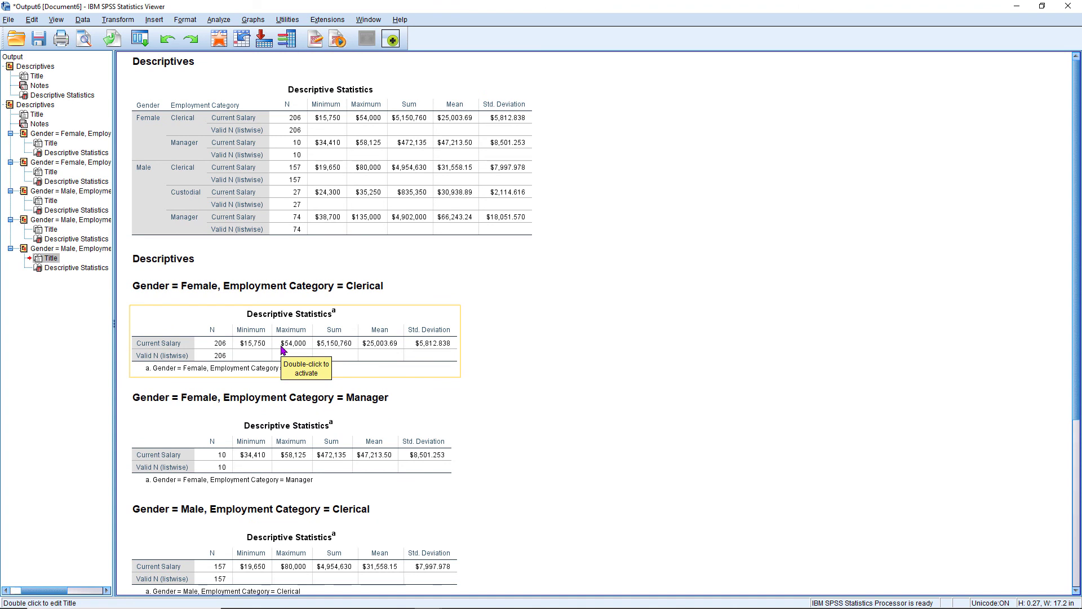